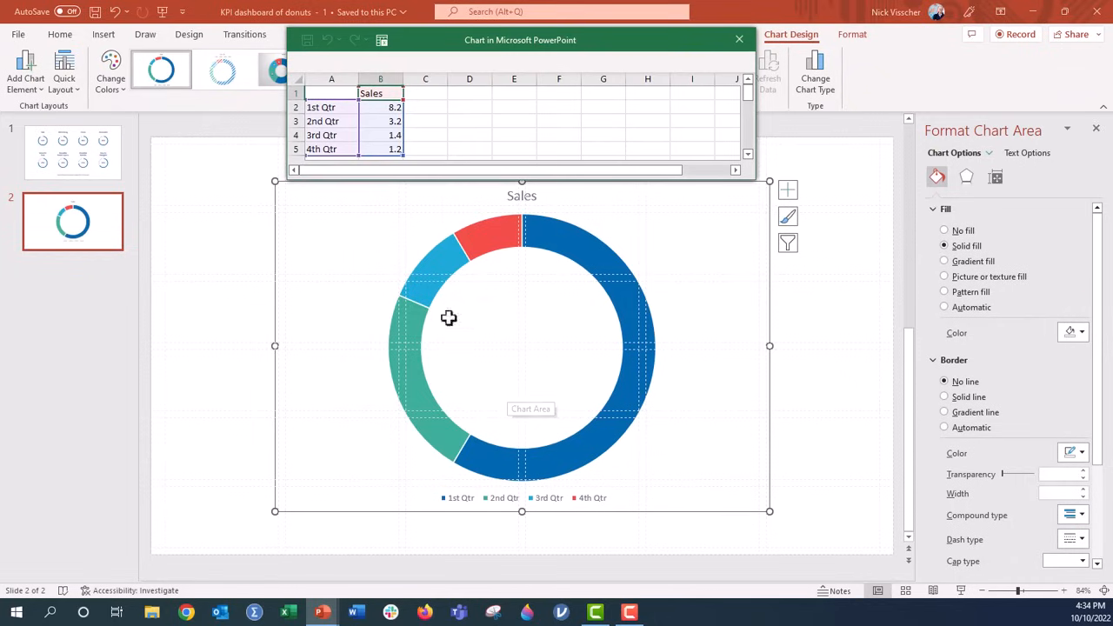
# Step: Remove the 3rd Qtr and 4th Qtr rows from the donut chart's data sheet
pyautogui.click(296, 135)
pyautogui.moveTo(298, 135); pyautogui.dragTo(294, 148)
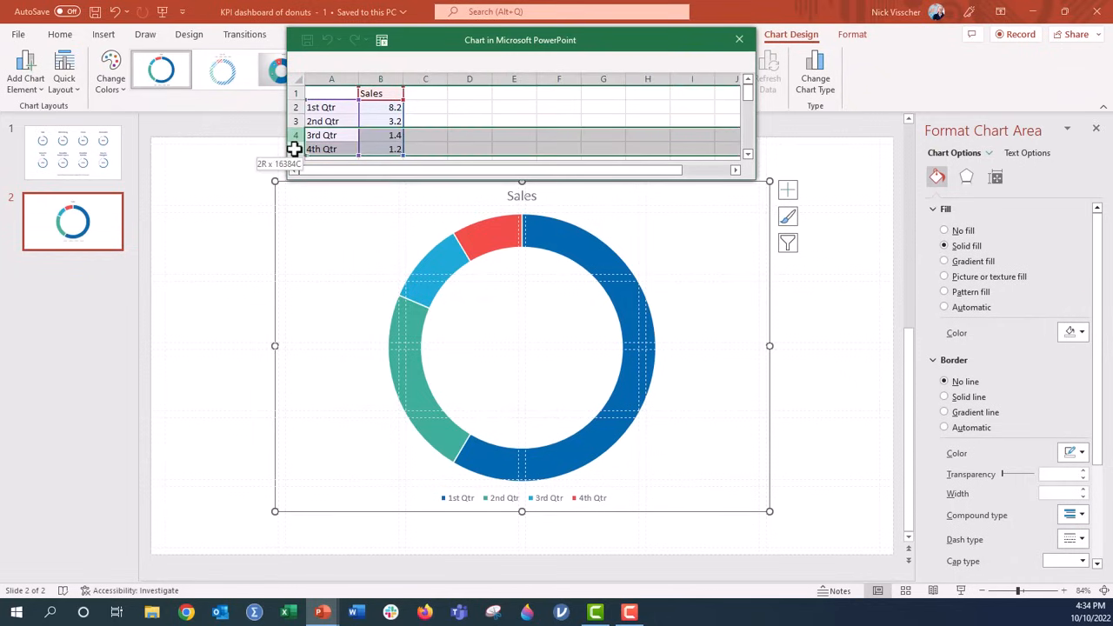
pyautogui.rightClick(292, 136)
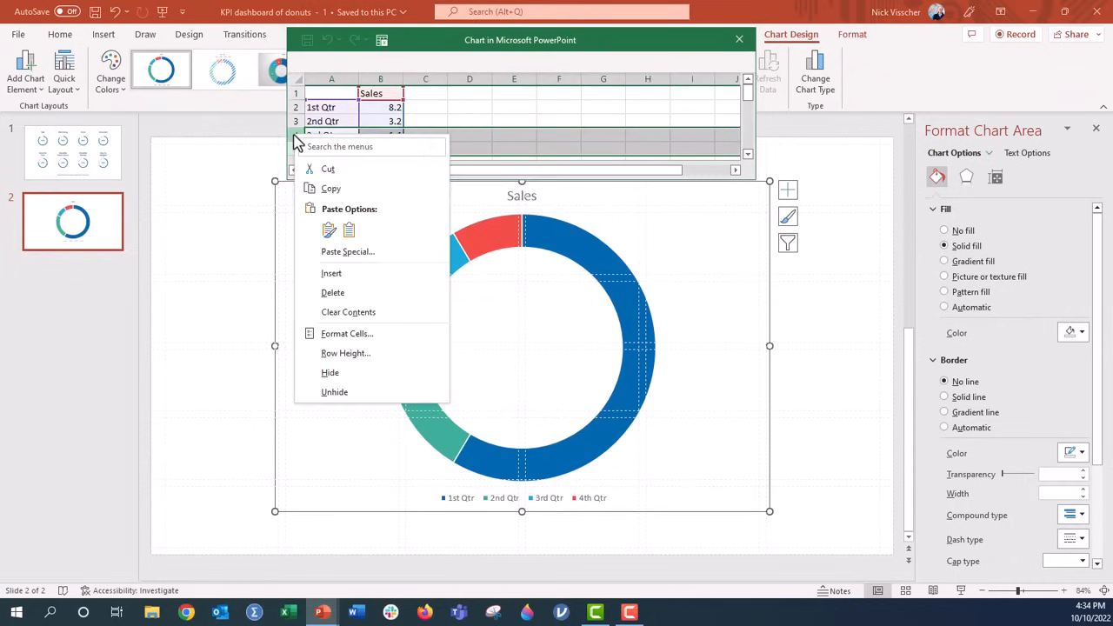
pyautogui.click(364, 308)
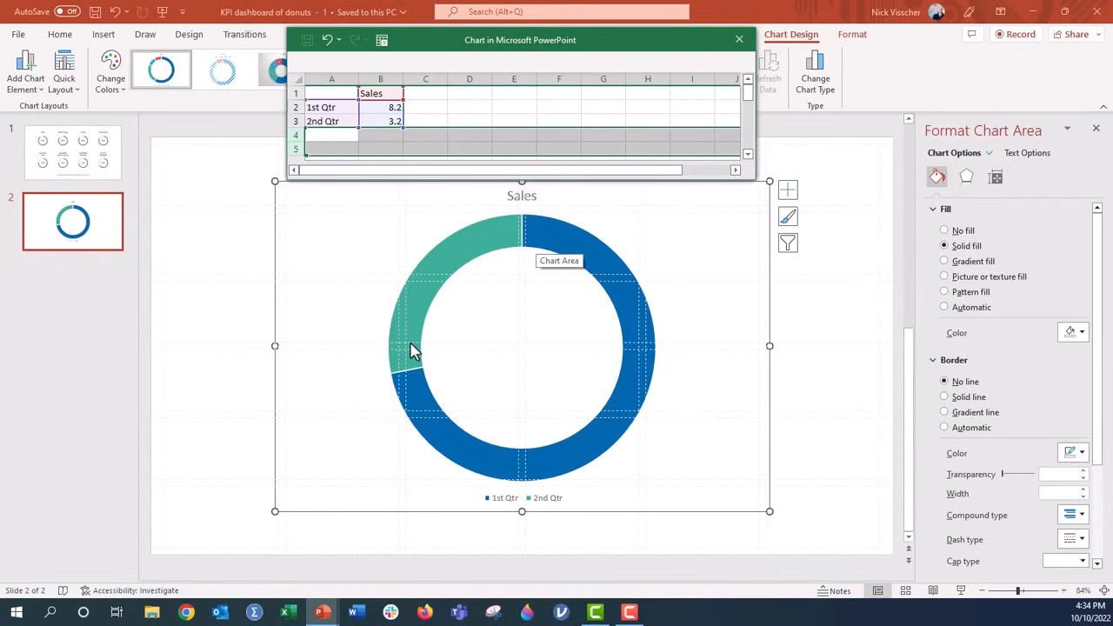
# Step: Relabel the 2nd Qtr category as Blank Space and the 1st Qtr category as Data
pyautogui.click(325, 122)
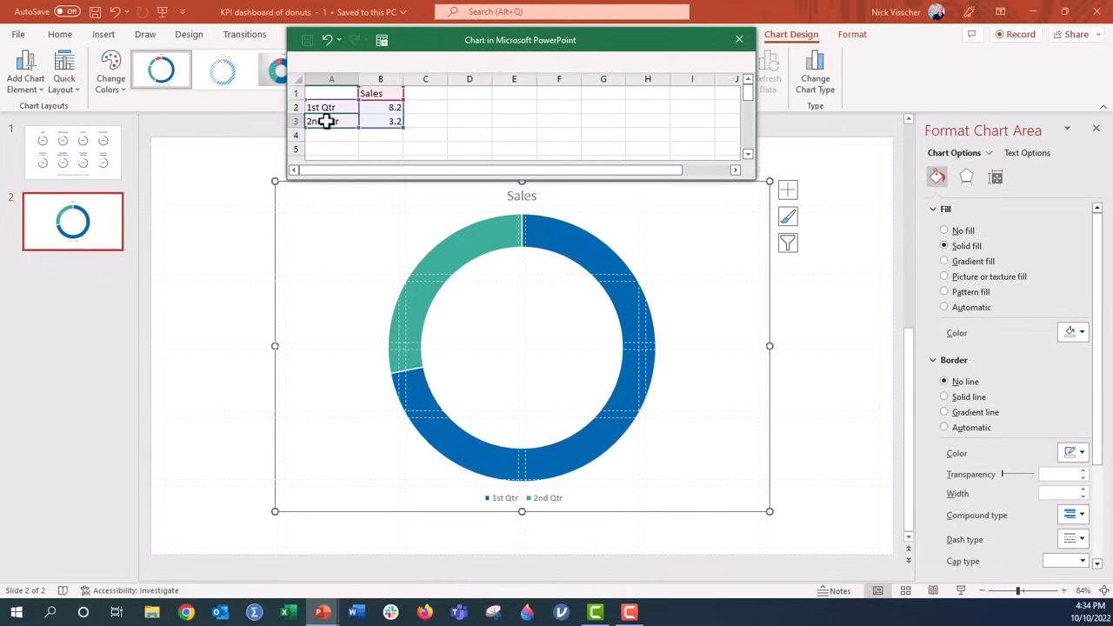
pyautogui.write('Blank')
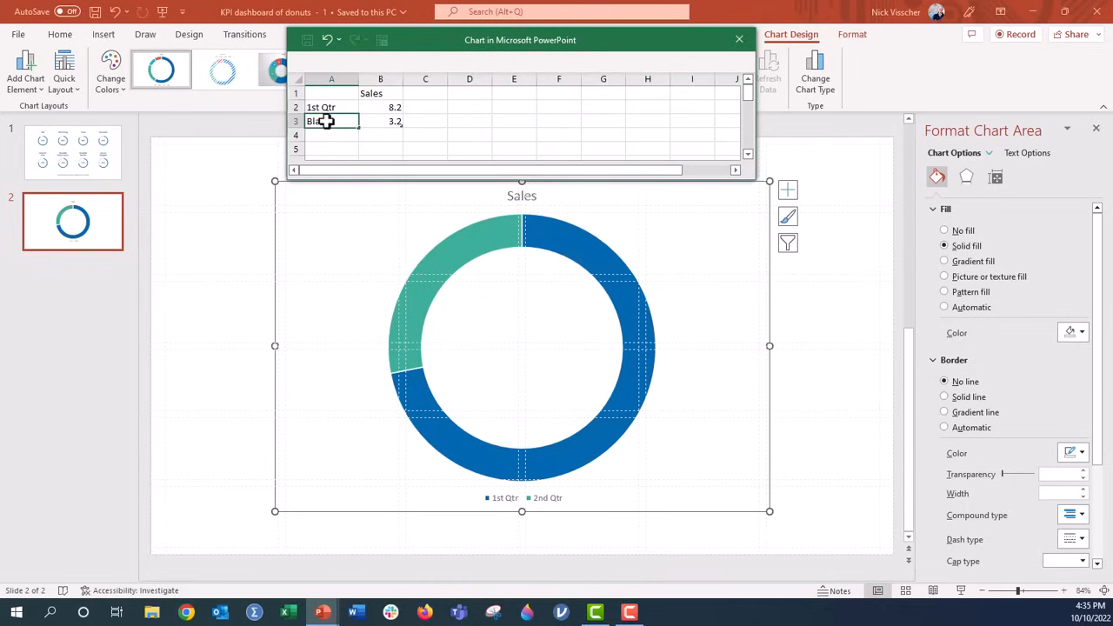
pyautogui.write(' Space')
pyautogui.press('Up')
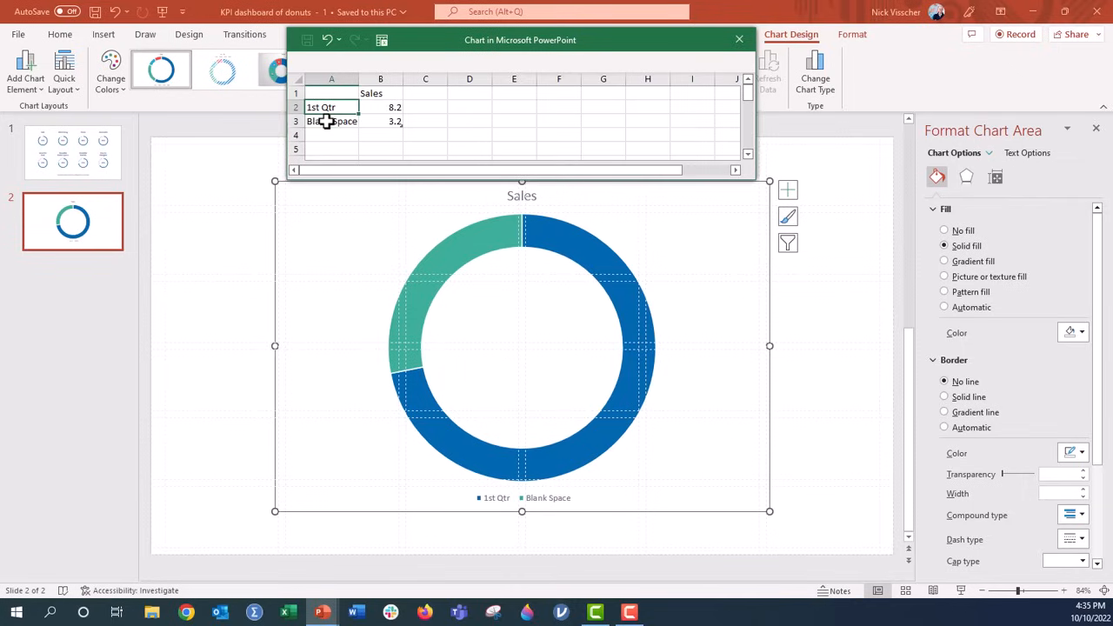
pyautogui.write('Data')
pyautogui.press('Up')
# Step: Change the series heading in B1 to % and set the Data value in B2 to 95%
pyautogui.press('Right')
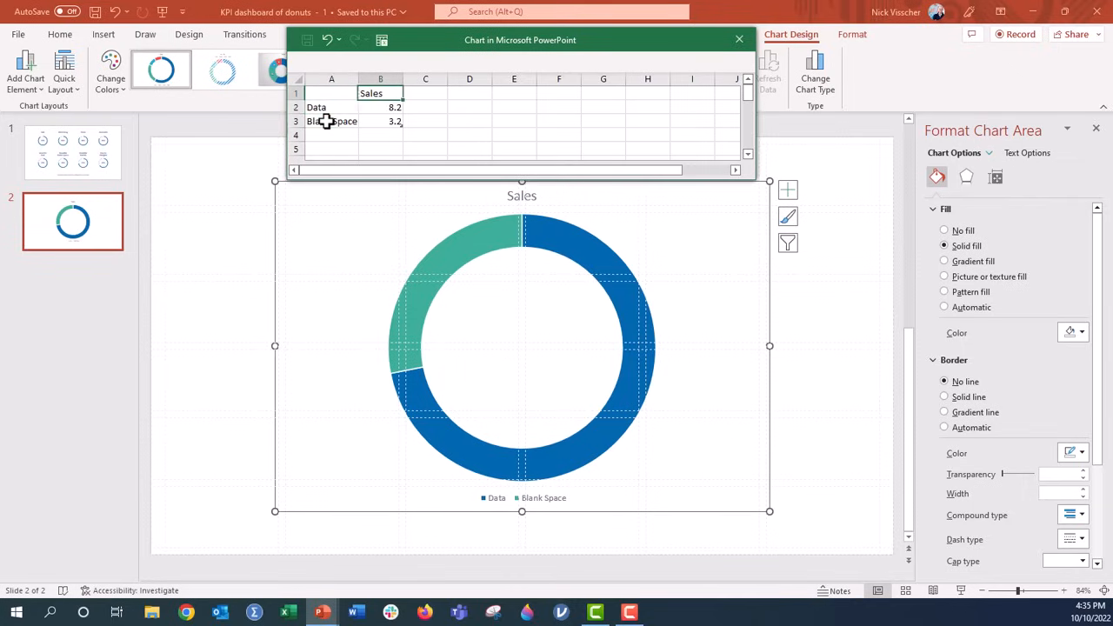
pyautogui.write('%')
pyautogui.press('Return')
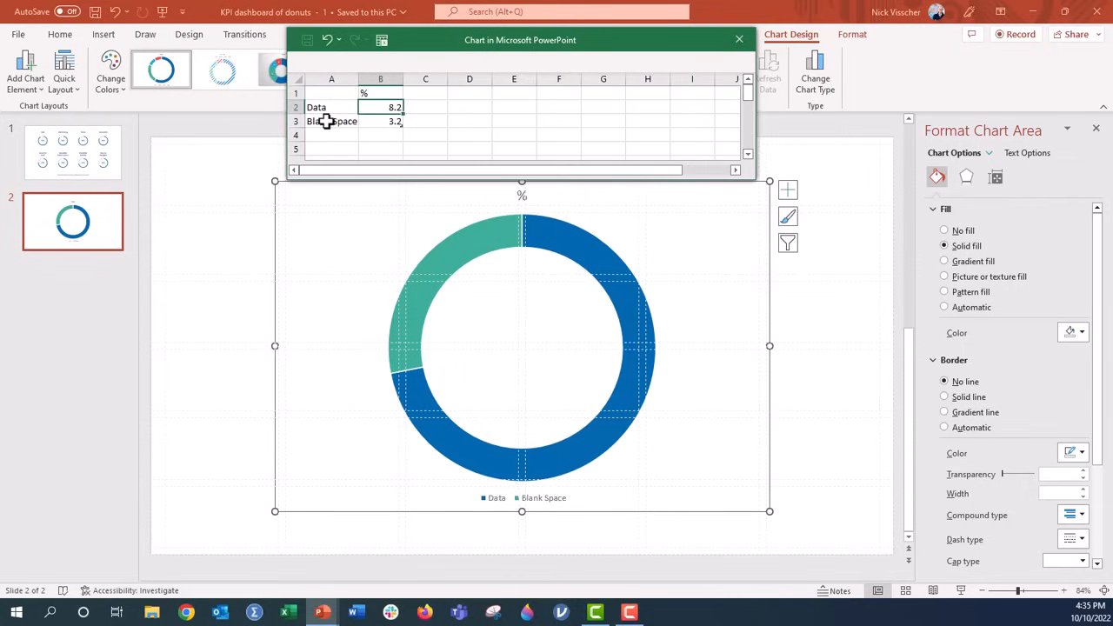
pyautogui.write('95%')
pyautogui.press('Return')
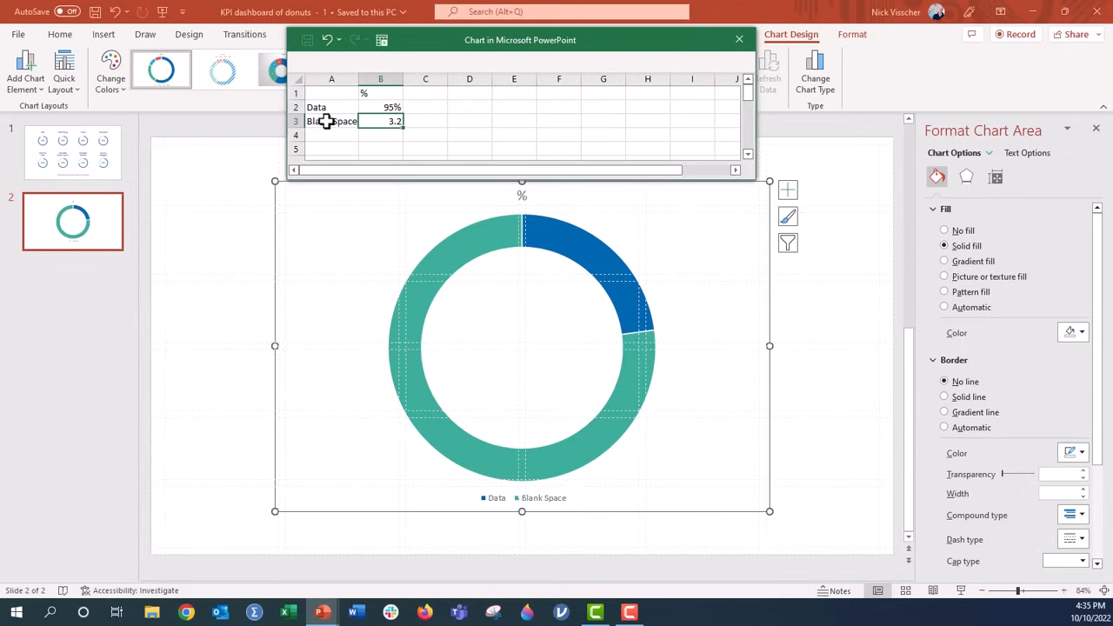
# Step: Calculate the Blank Space value in B3 with the formula =1-B2 and close the chart data sheet
pyautogui.press('Up')
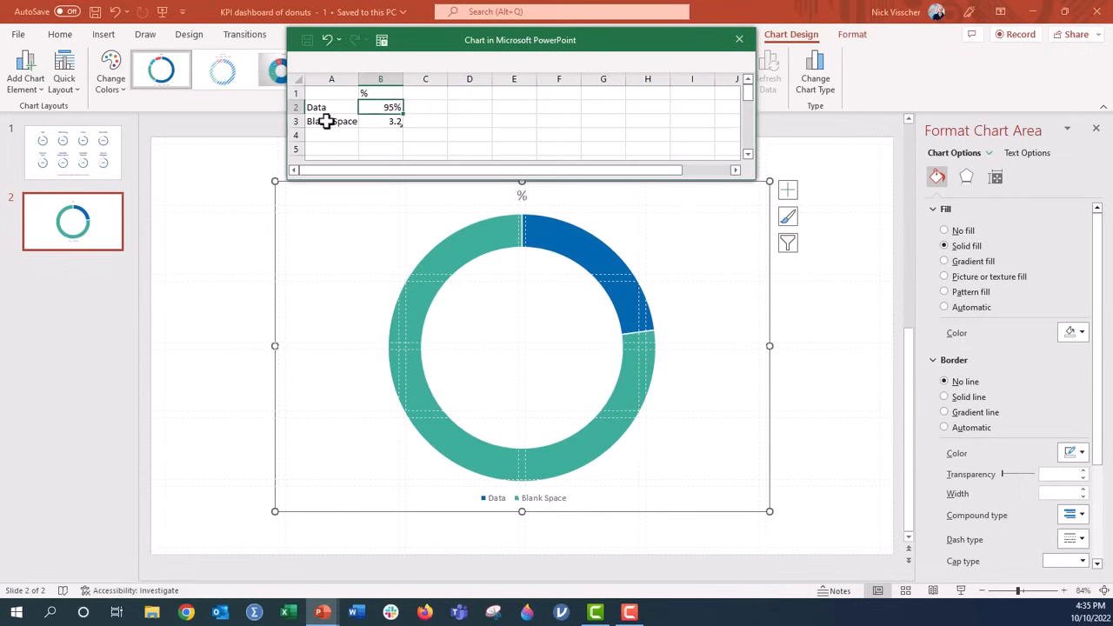
pyautogui.press('Down')
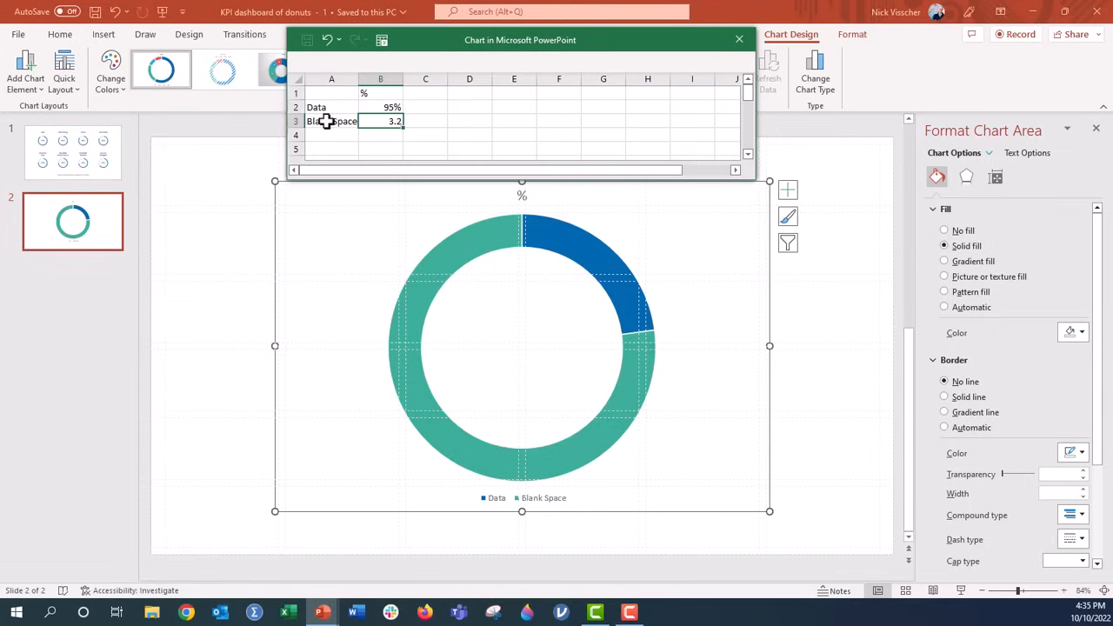
pyautogui.write('=1-')
pyautogui.press('Up')
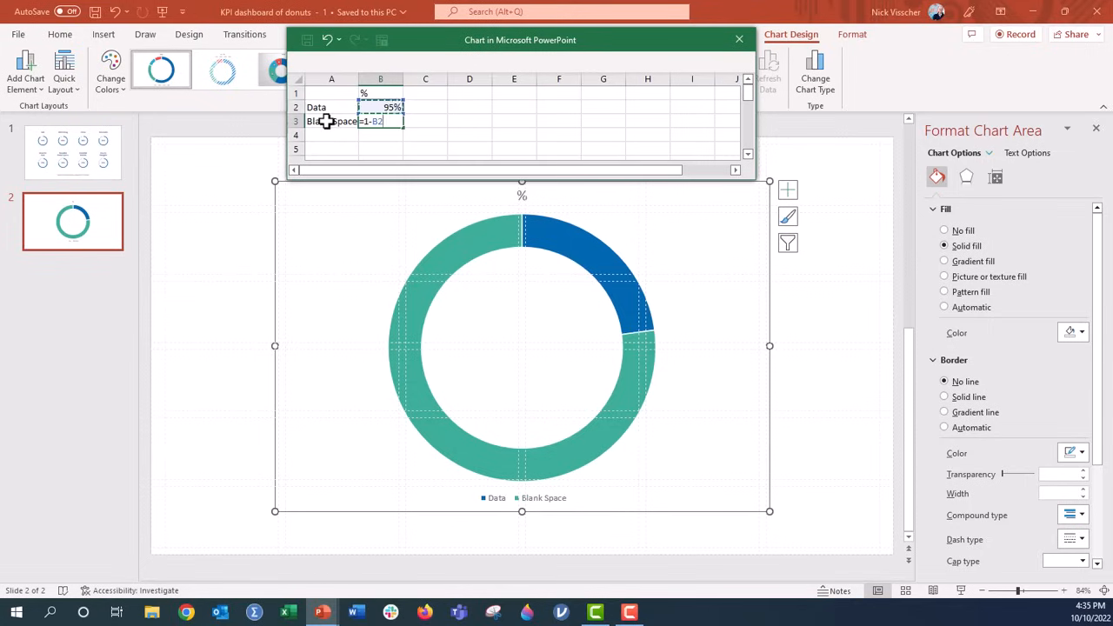
pyautogui.press('Return')
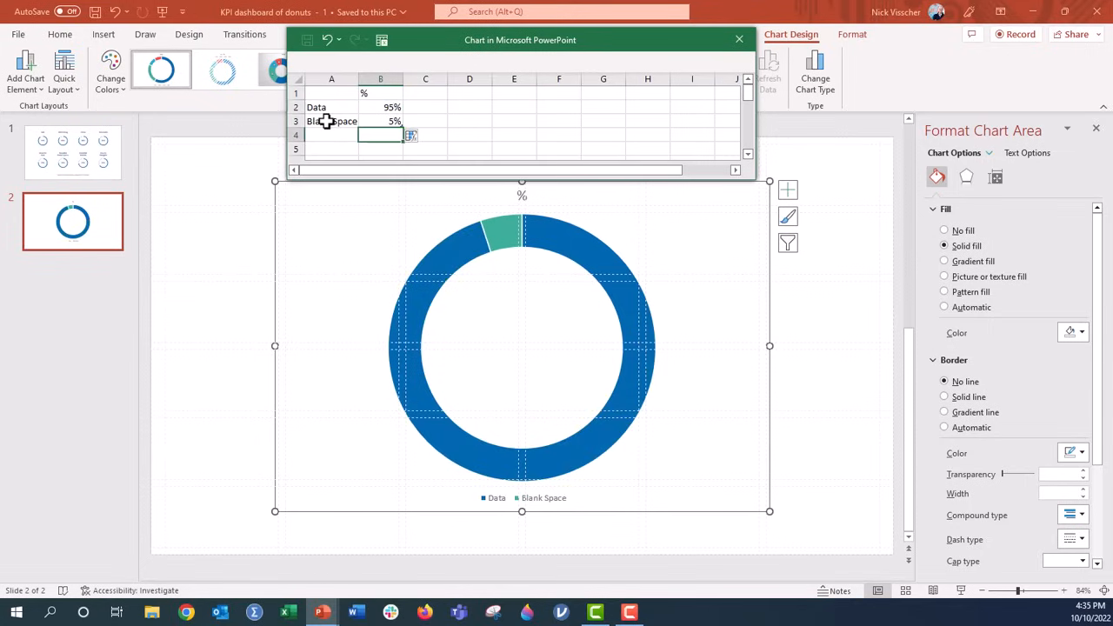
pyautogui.click(740, 41)
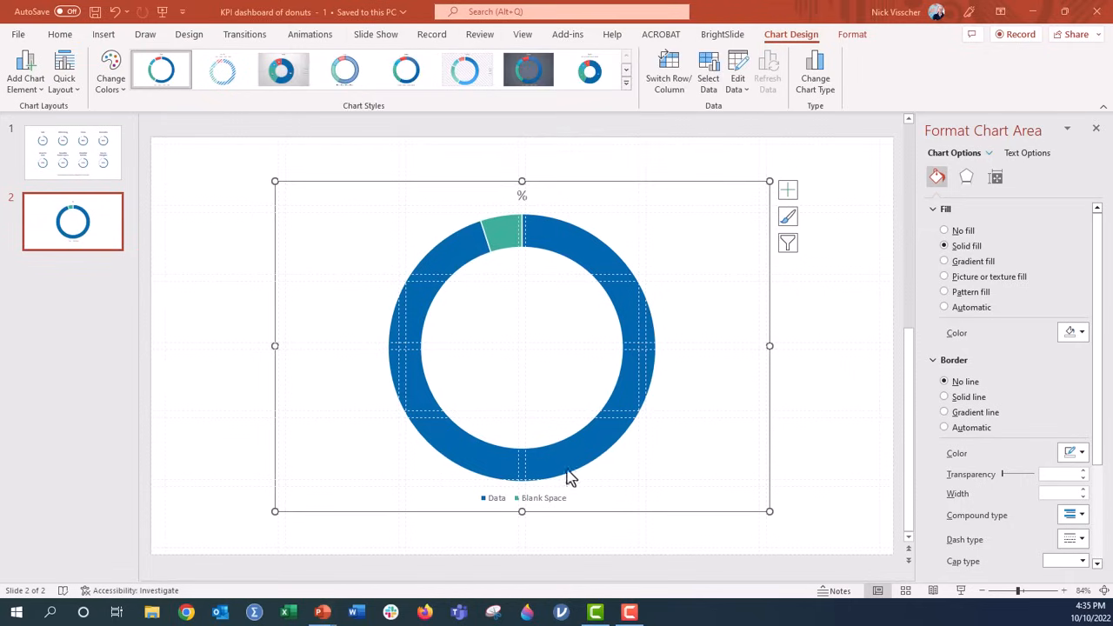
# Step: Delete the donut chart's legend and title
pyautogui.click(557, 507)
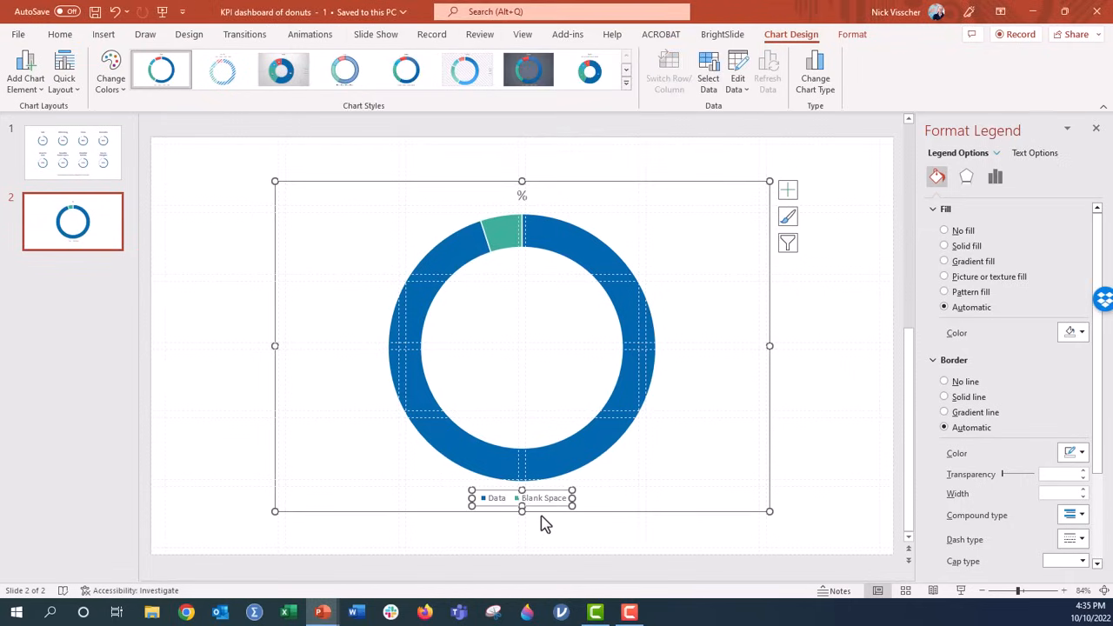
pyautogui.press('Delete')
pyautogui.click(521, 195)
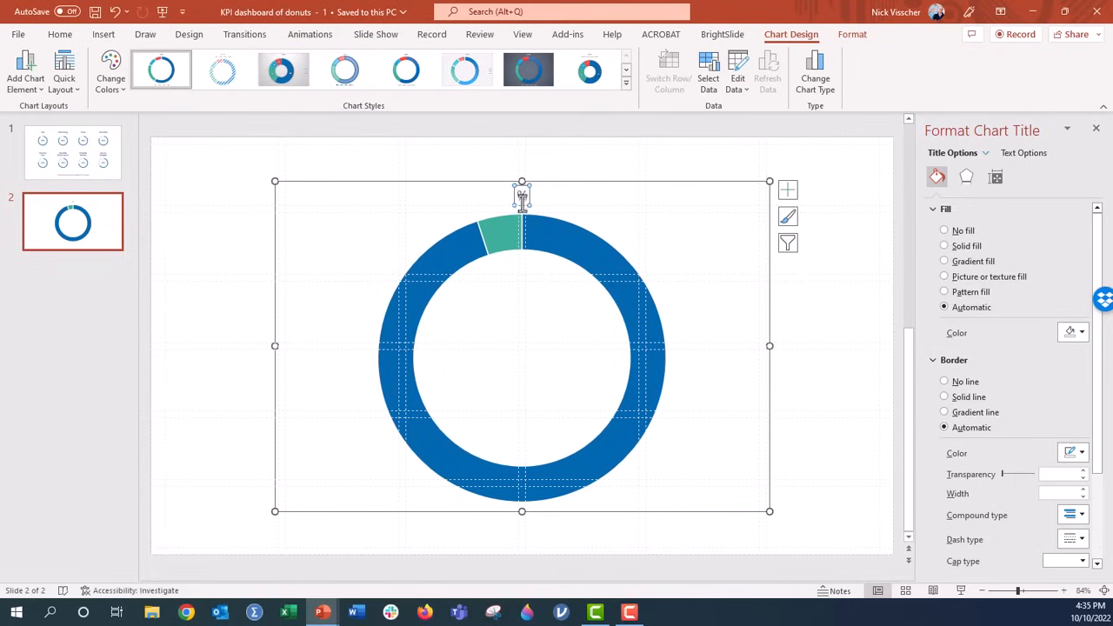
pyautogui.press('Delete')
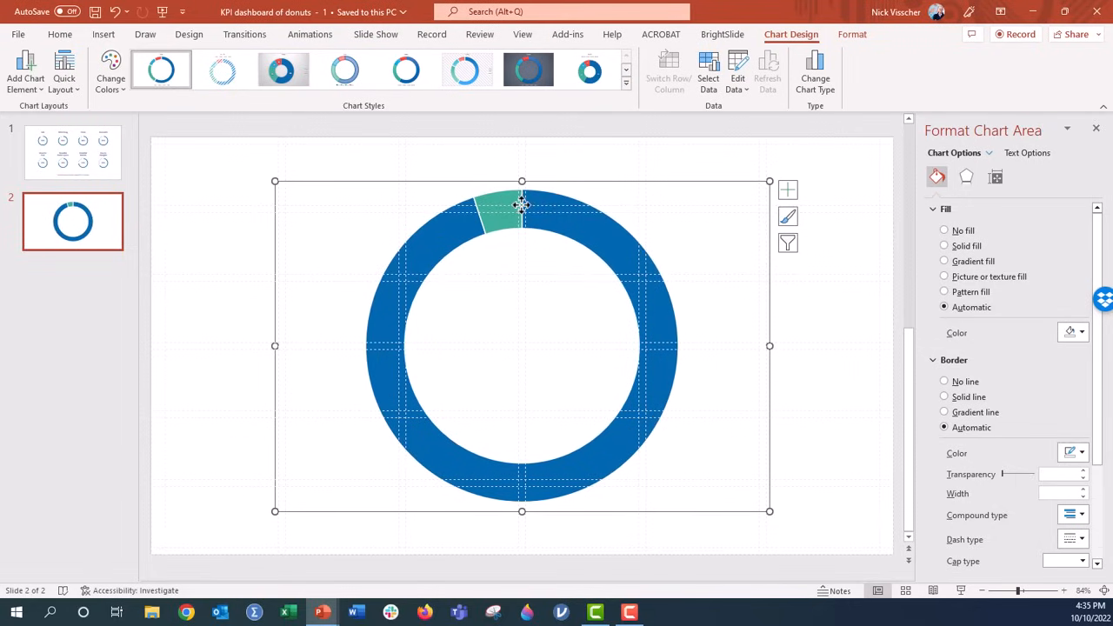
# Step: Set only the donut's Blank Space slice to no fill and deselect the chart
pyautogui.click(506, 219)
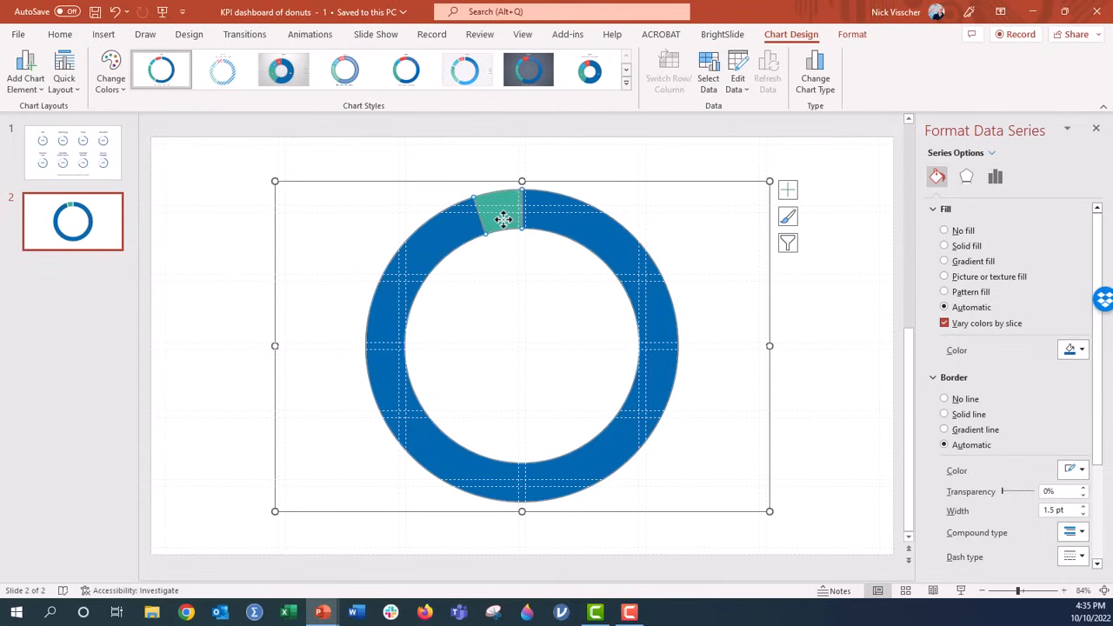
pyautogui.click(504, 219)
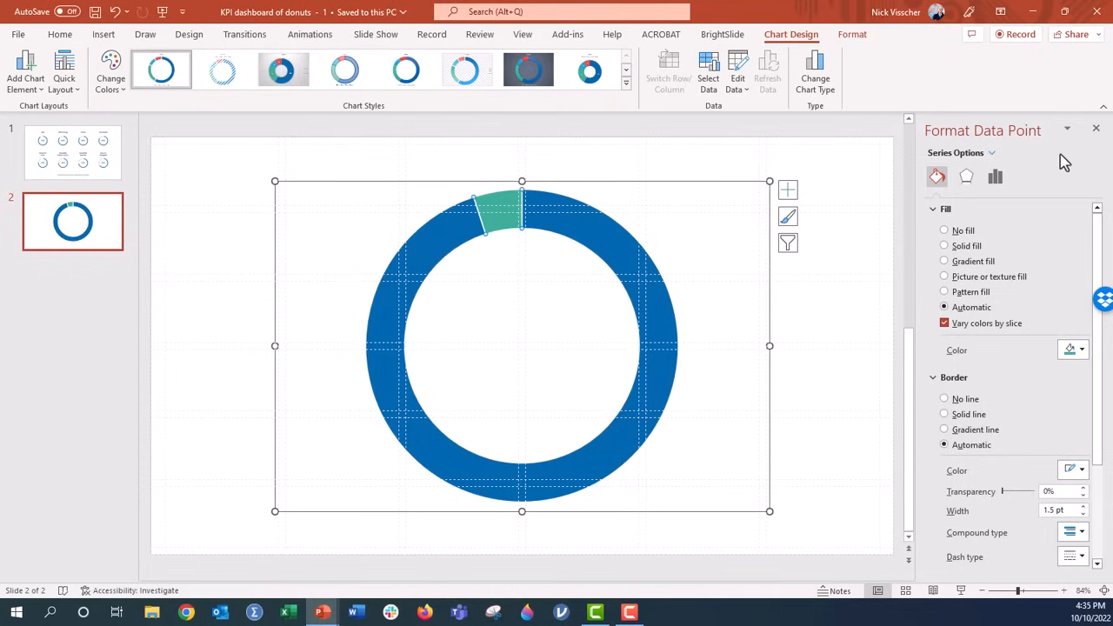
pyautogui.click(970, 234)
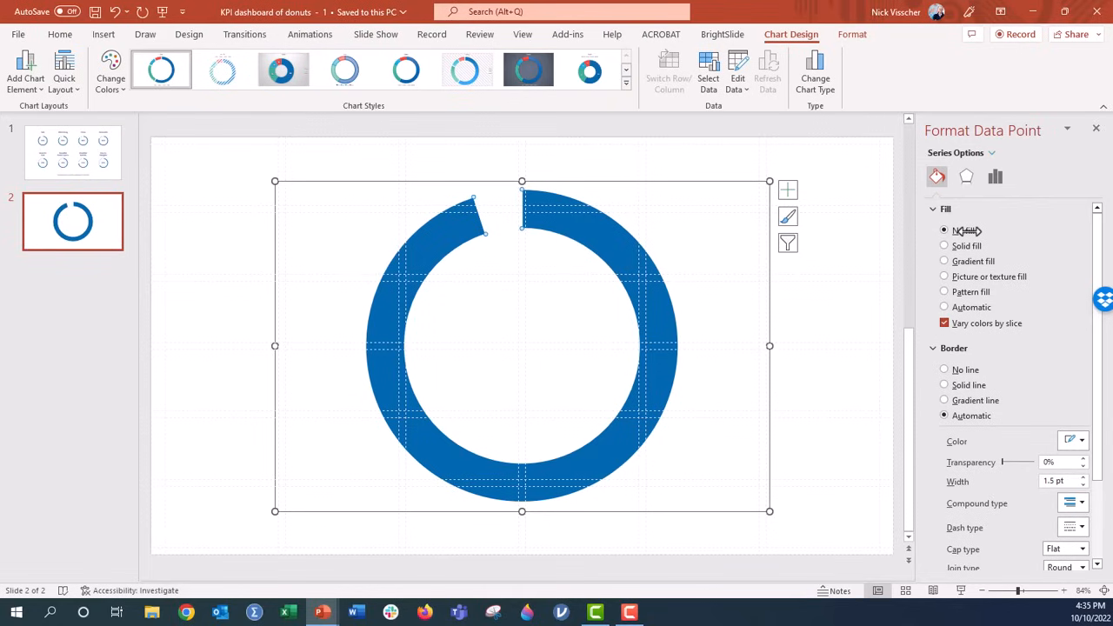
pyautogui.click(673, 191)
pyautogui.click(195, 444)
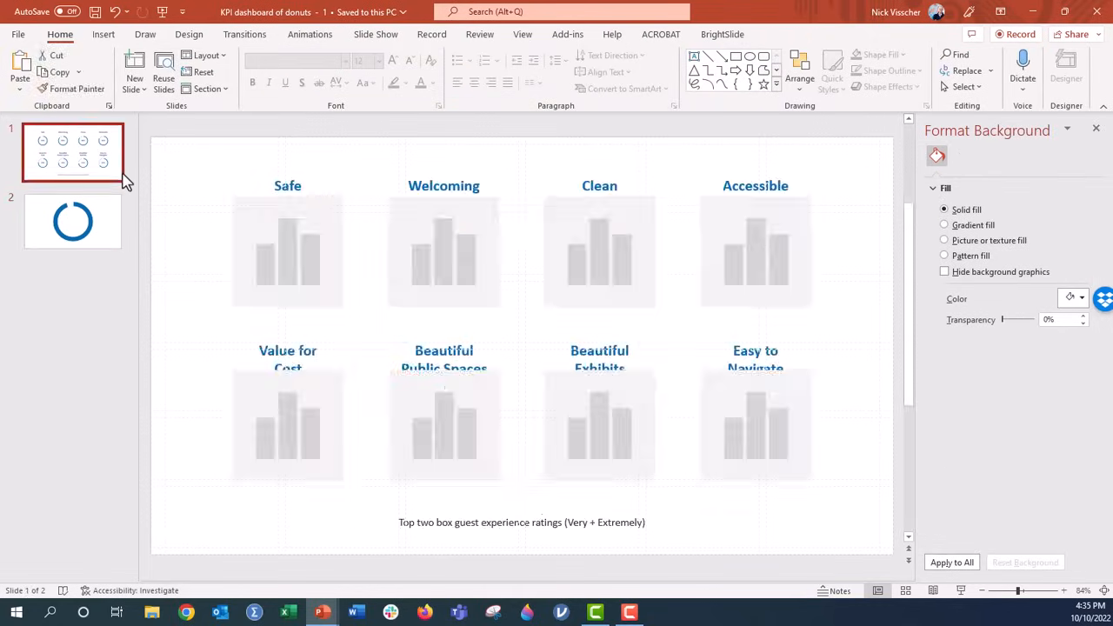
# Step: Examine the thin ring across the gap of the finished donuts on slide 1 and return to slide 2
pyautogui.click(122, 179)
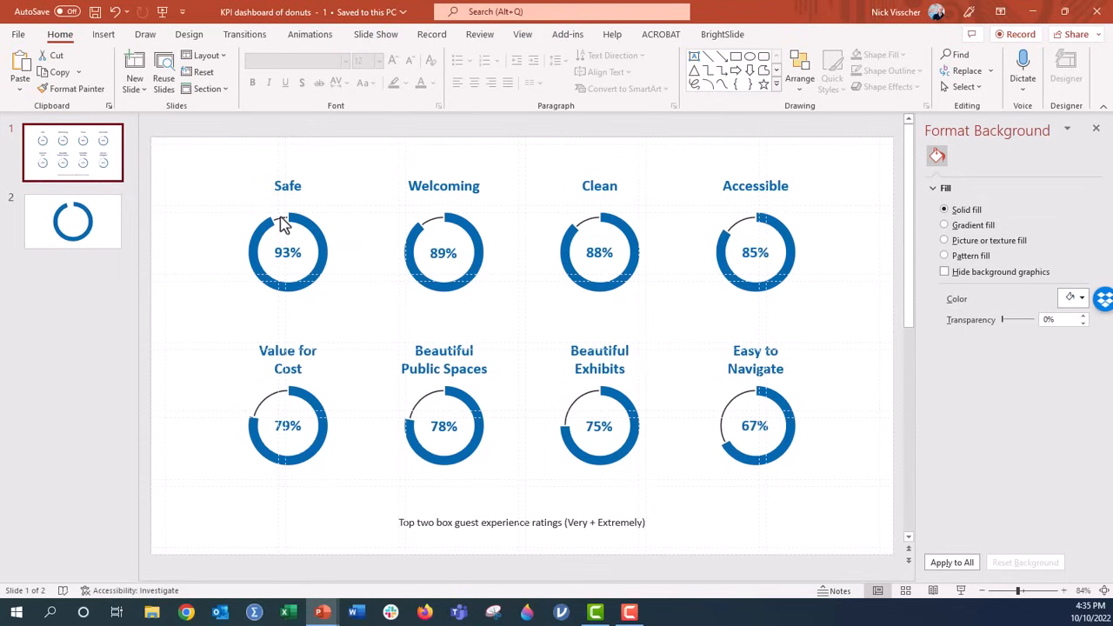
pyautogui.moveTo(281, 216)
pyautogui.click(119, 247)
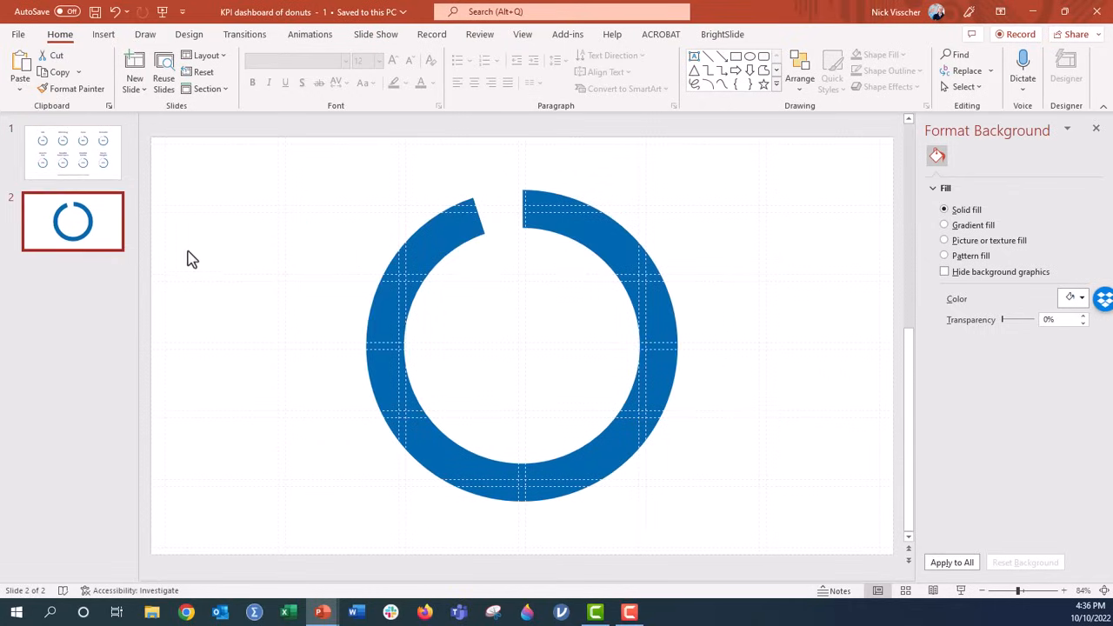
pyautogui.click(220, 261)
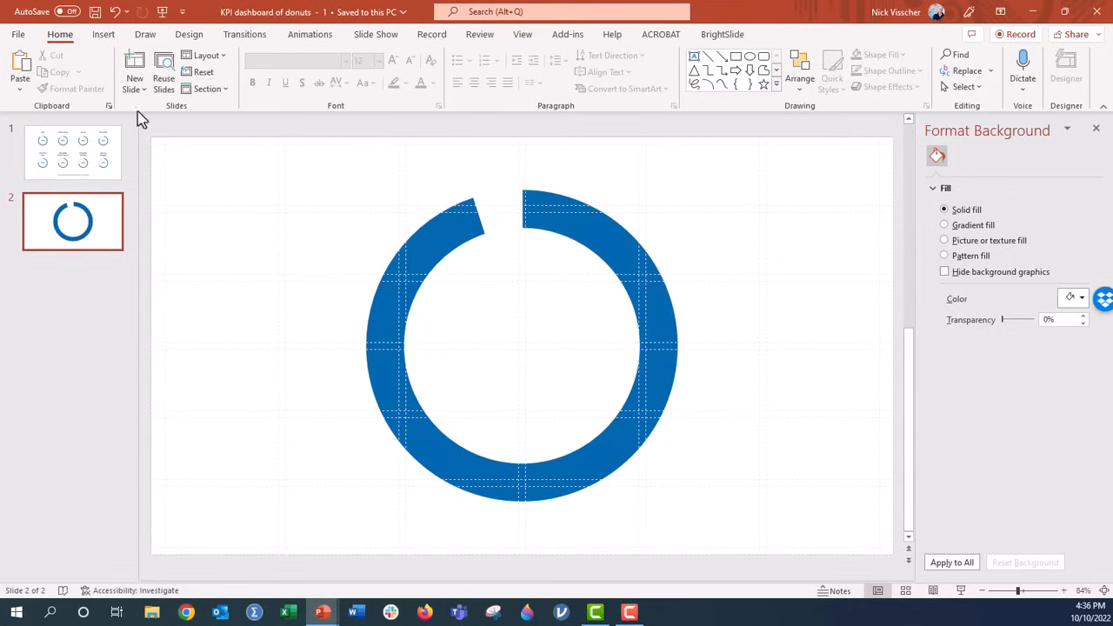
# Step: Draw a circle about 2.48" in diameter in the empty area at the slide's upper left
pyautogui.click(101, 37)
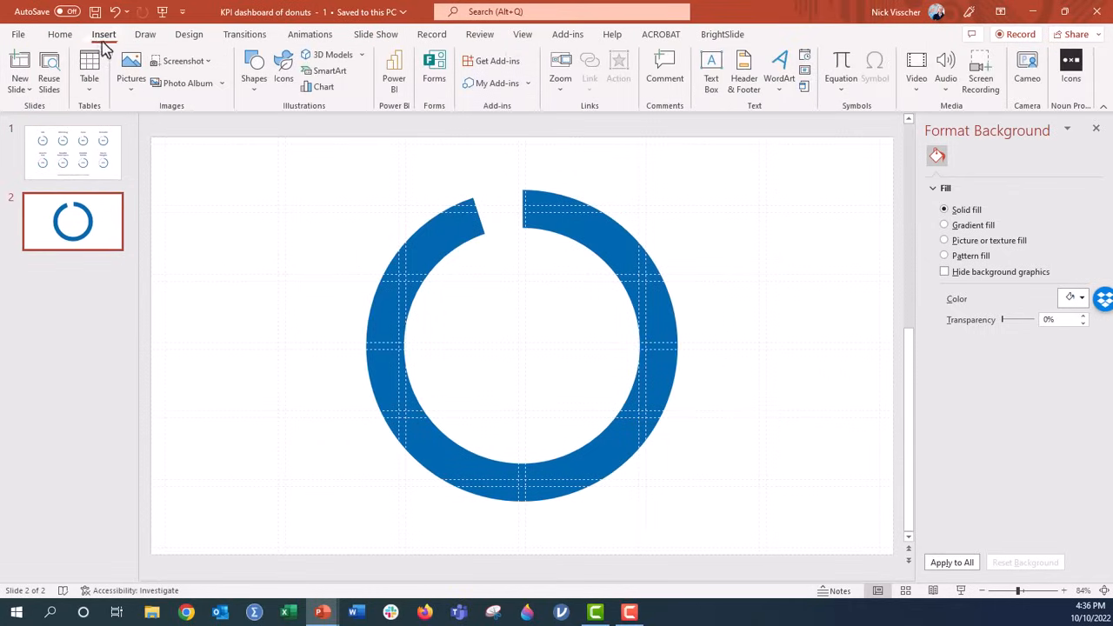
pyautogui.click(249, 93)
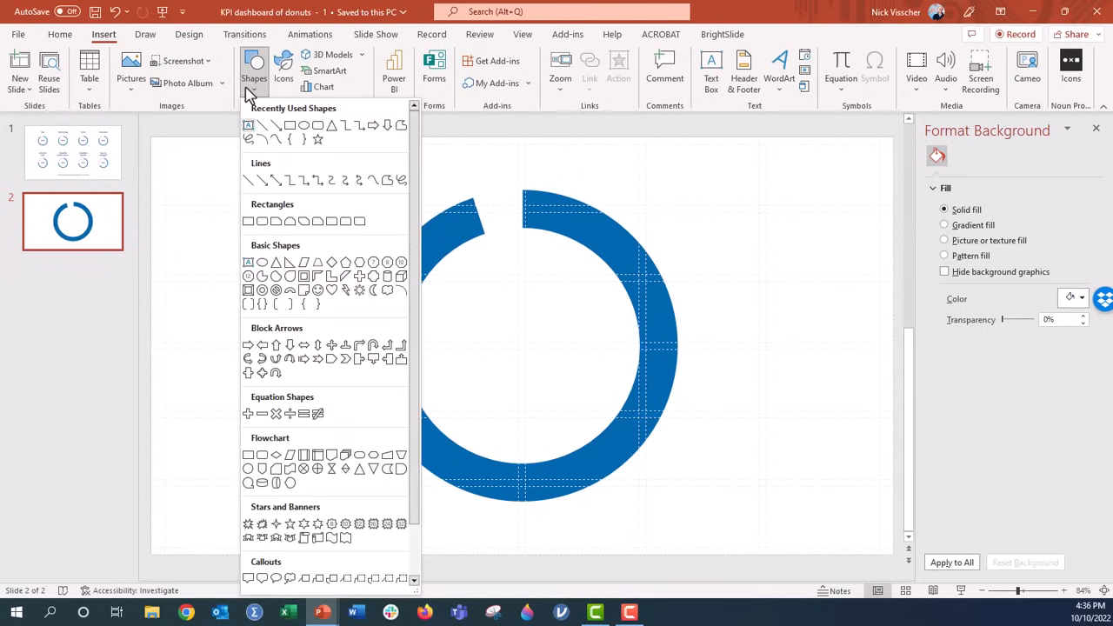
pyautogui.click(304, 126)
pyautogui.moveTo(199, 172); pyautogui.dragTo(297, 311)
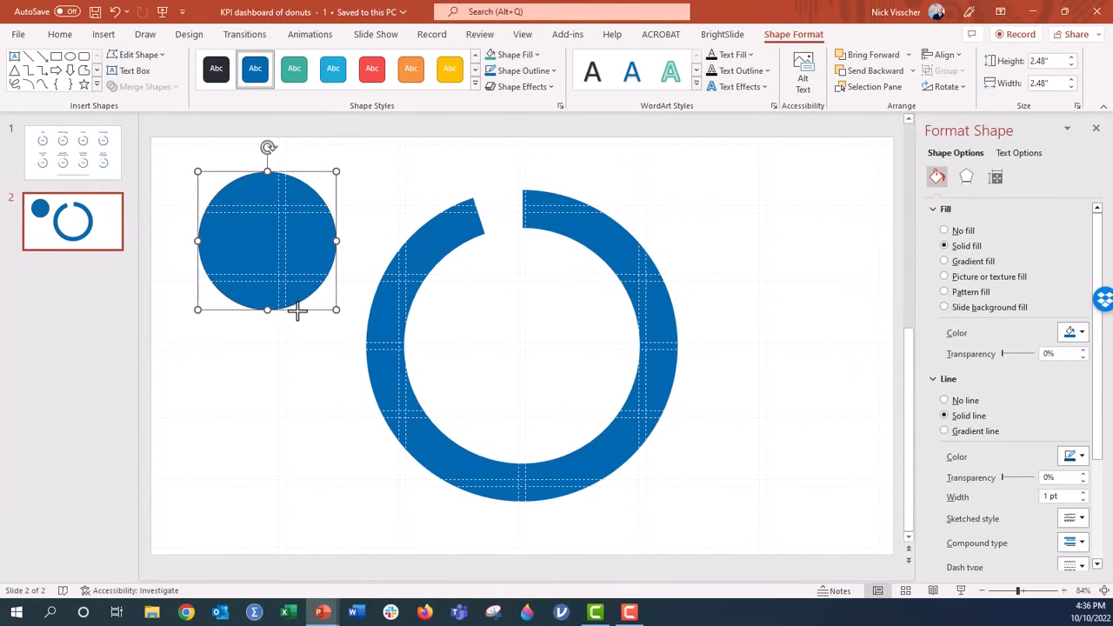
# Step: Format the circle with no fill and a dark outline 2 pt wide
pyautogui.click(945, 232)
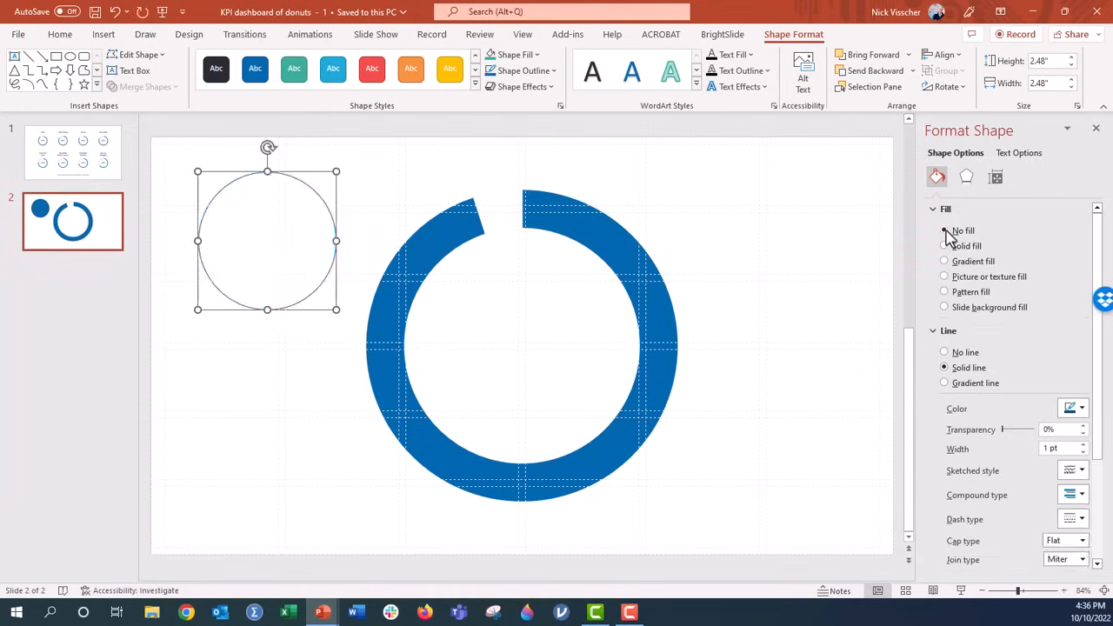
pyautogui.click(1077, 408)
pyautogui.click(1033, 445)
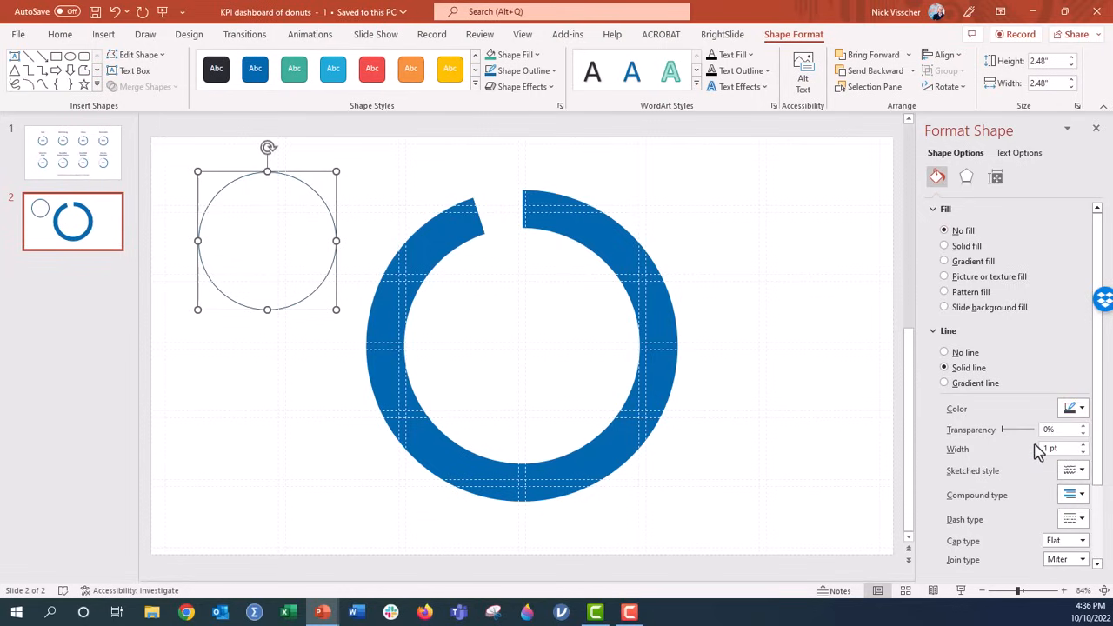
pyautogui.click(1082, 445)
pyautogui.click(1083, 445)
pyautogui.click(1083, 445)
pyautogui.click(1083, 445)
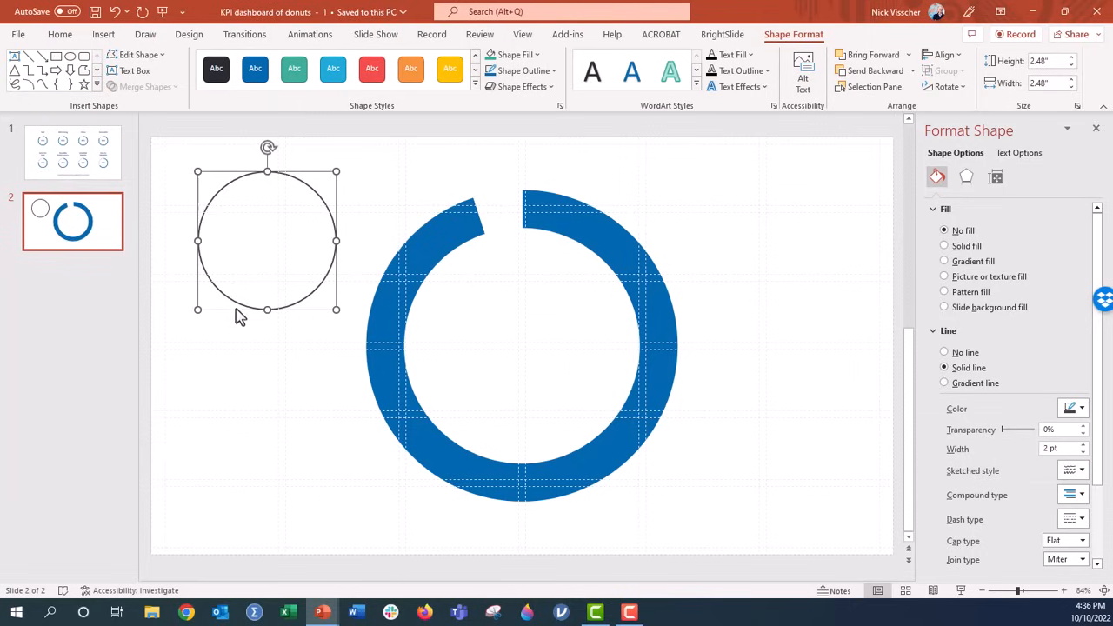
pyautogui.click(232, 378)
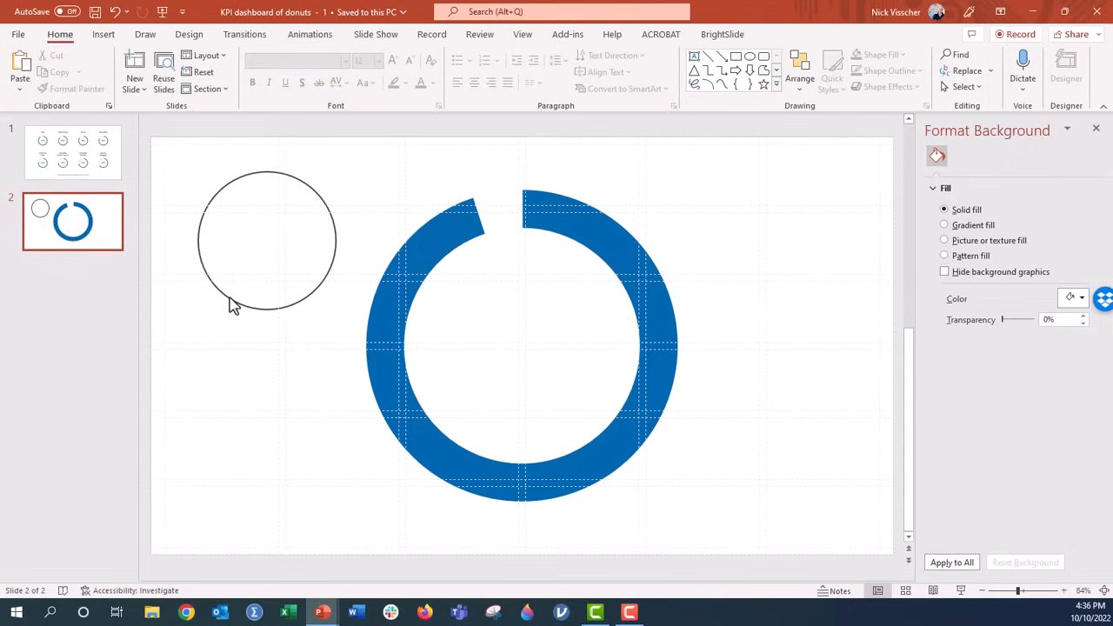
# Step: Duplicate the outlined circle and place the copy exactly over the original
pyautogui.click(231, 301)
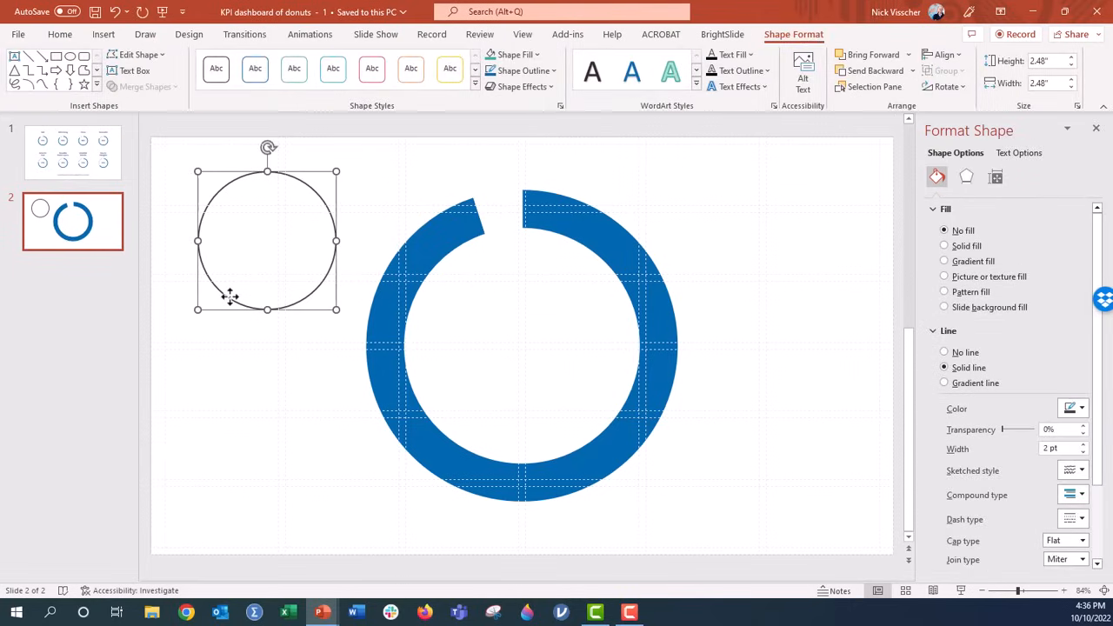
pyautogui.hotkey('ctrl', 'd')
pyautogui.click(248, 278)
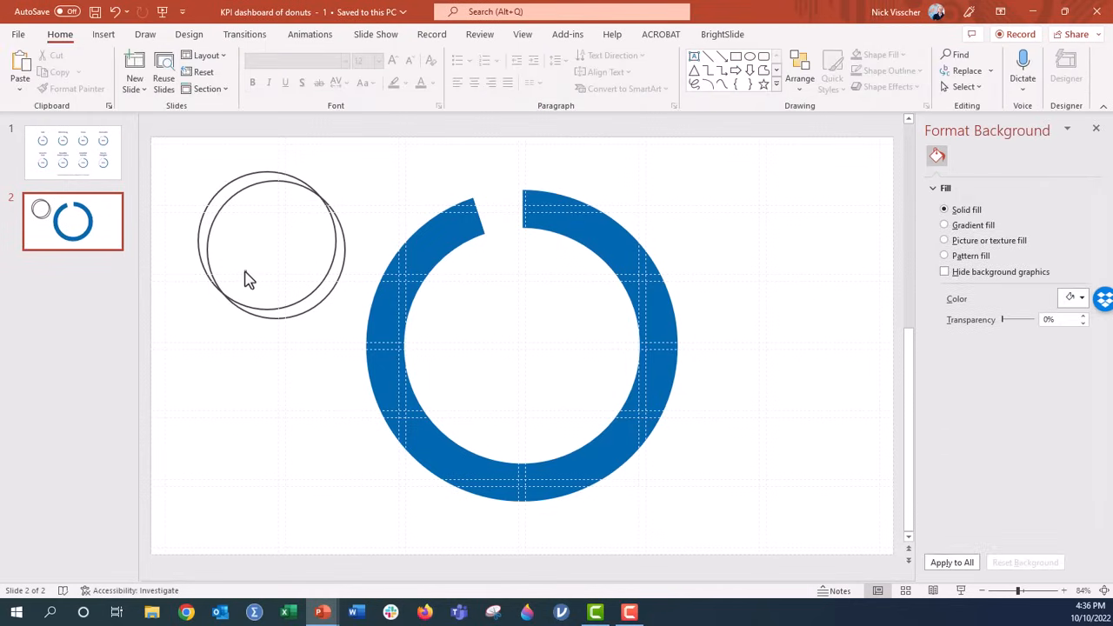
pyautogui.moveTo(270, 317); pyautogui.dragTo(269, 306)
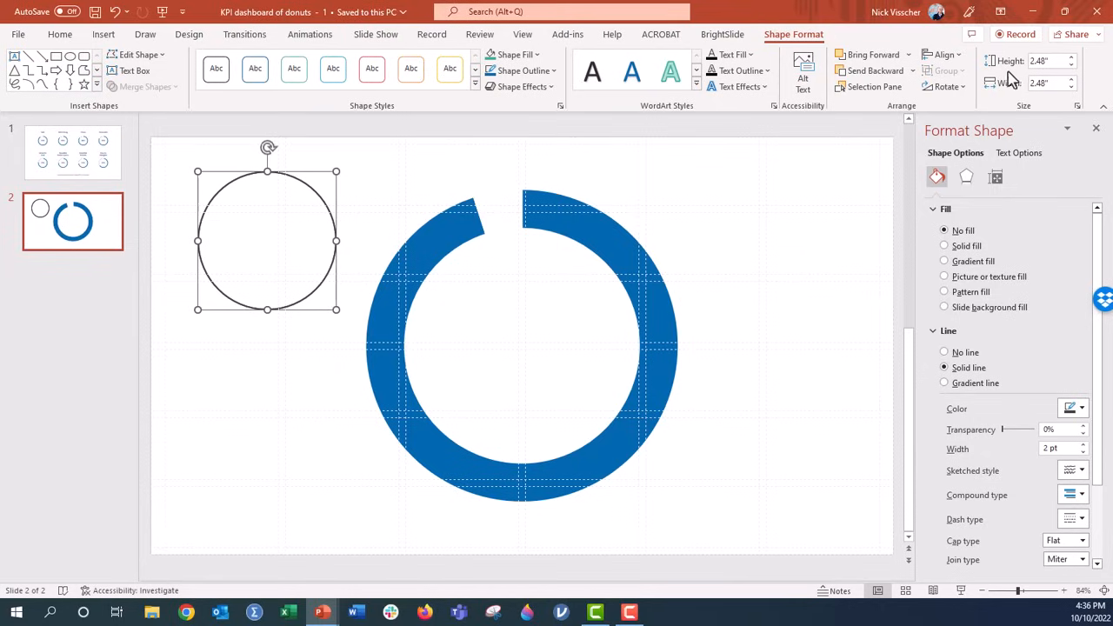
# Step: Enlarge the circle copy to 2.7" high by 2.7" wide and position it evenly around the original circle
pyautogui.click(1072, 57)
pyautogui.click(1072, 57)
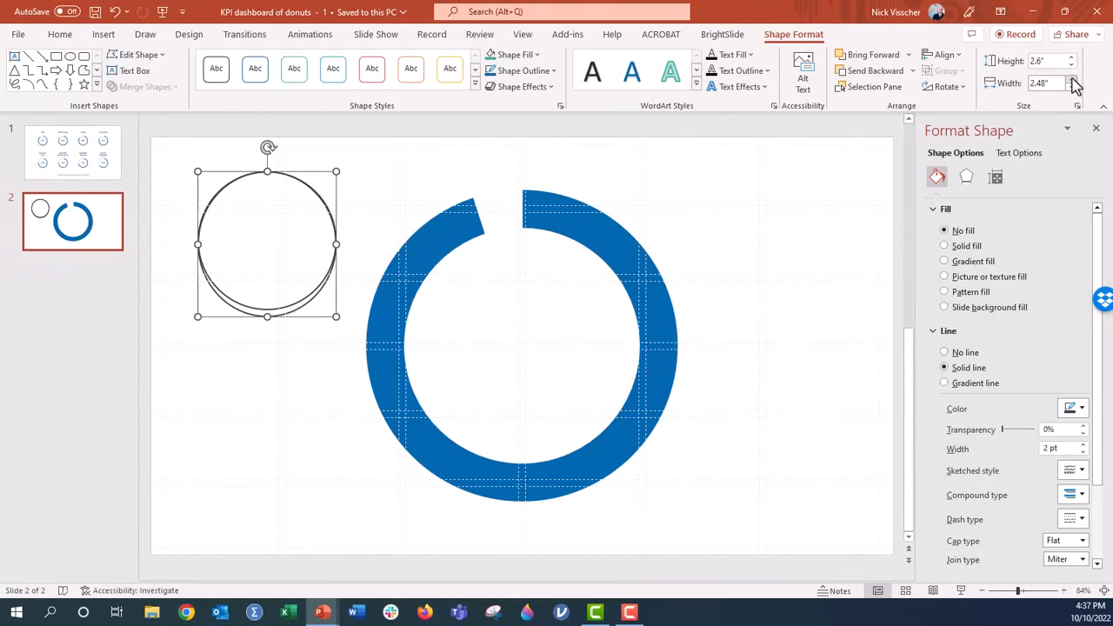
pyautogui.click(1073, 80)
pyautogui.click(1073, 79)
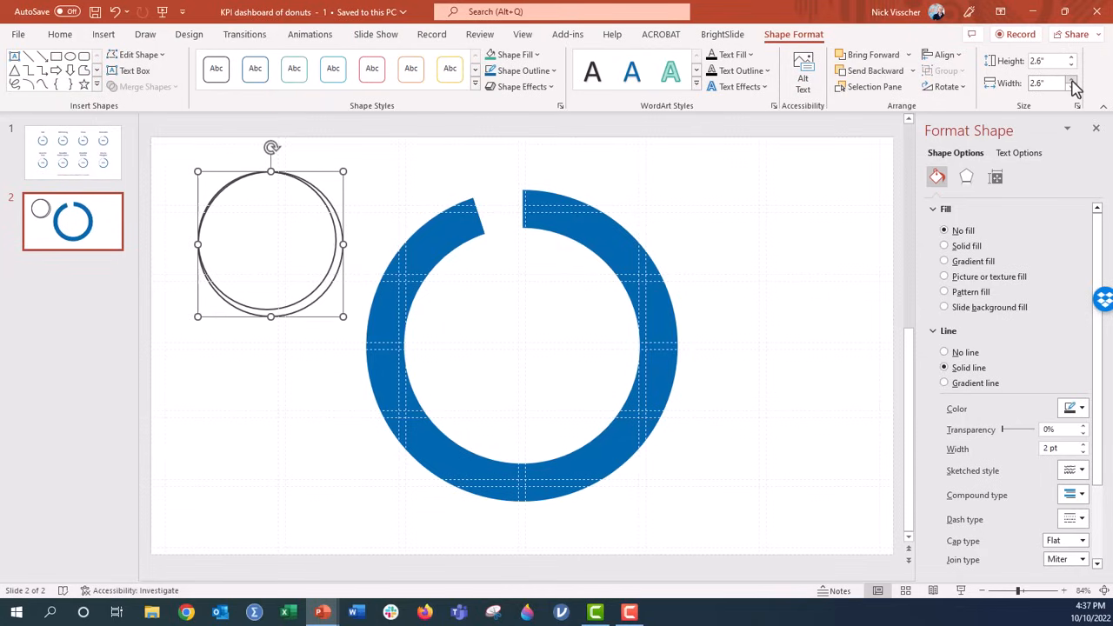
pyautogui.click(1072, 57)
pyautogui.click(1073, 79)
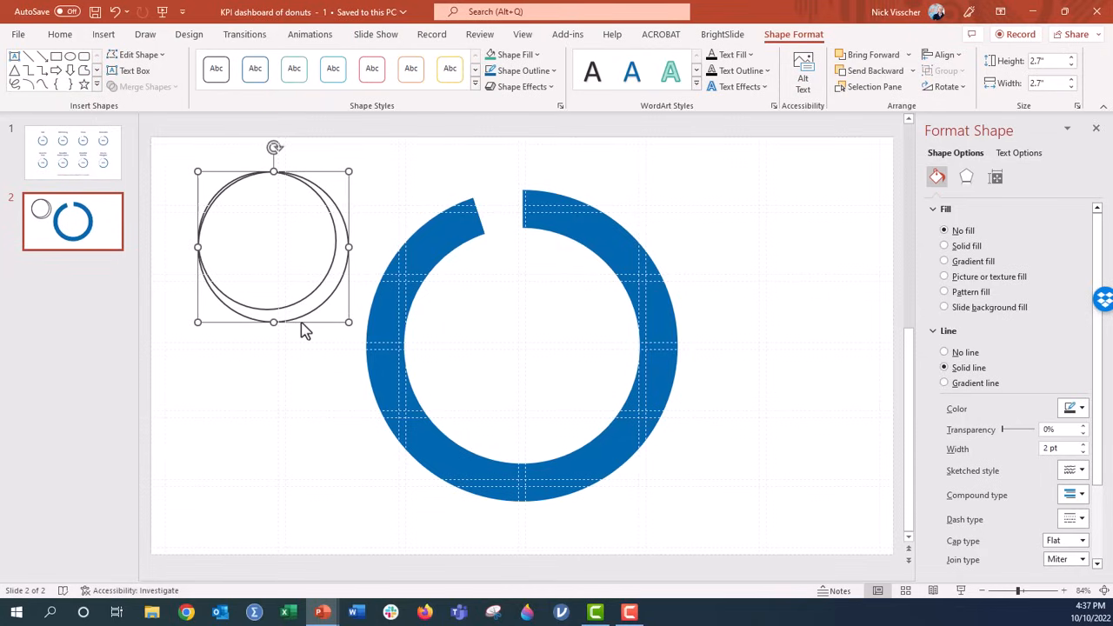
pyautogui.moveTo(303, 319); pyautogui.dragTo(296, 316)
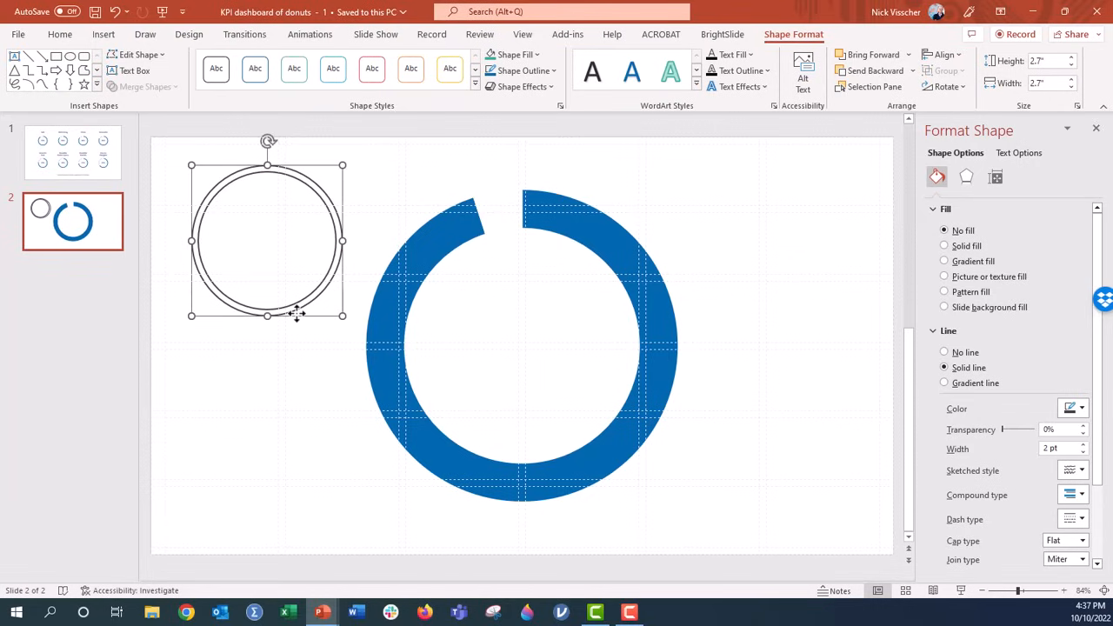
pyautogui.click(219, 416)
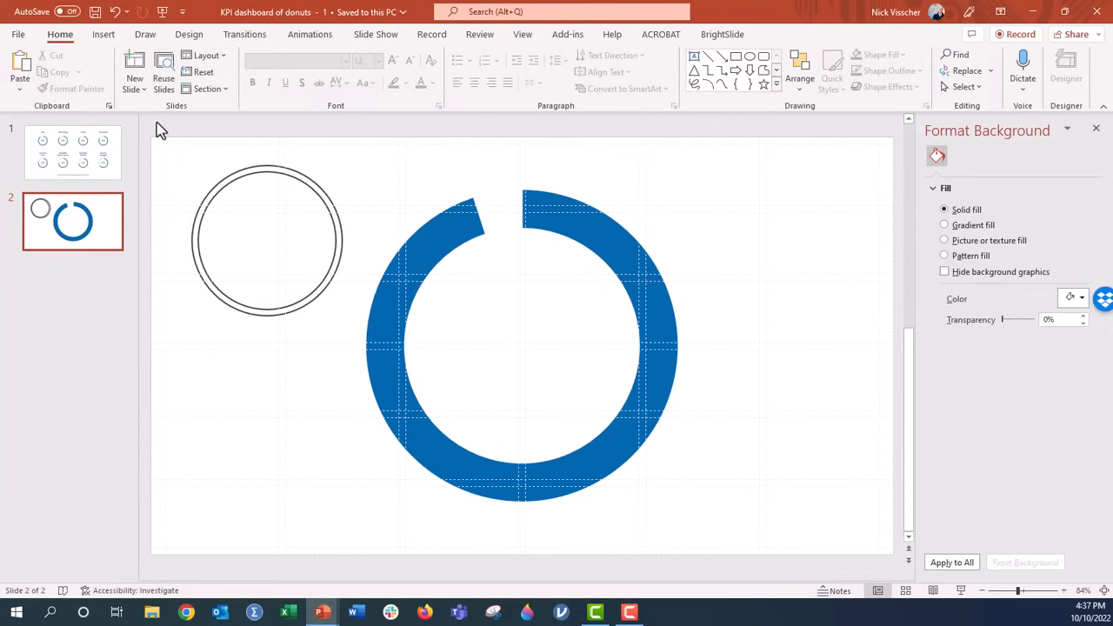
# Step: Align both circles to each other by centre and middle so that they are concentric
pyautogui.moveTo(157, 124); pyautogui.dragTo(378, 414)
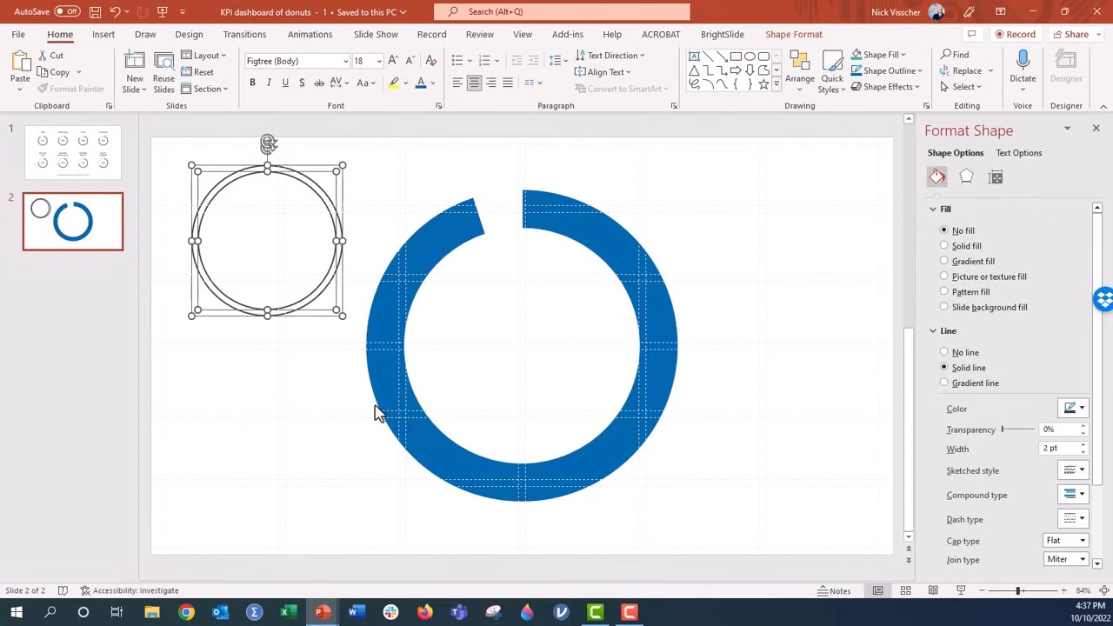
pyautogui.click(802, 92)
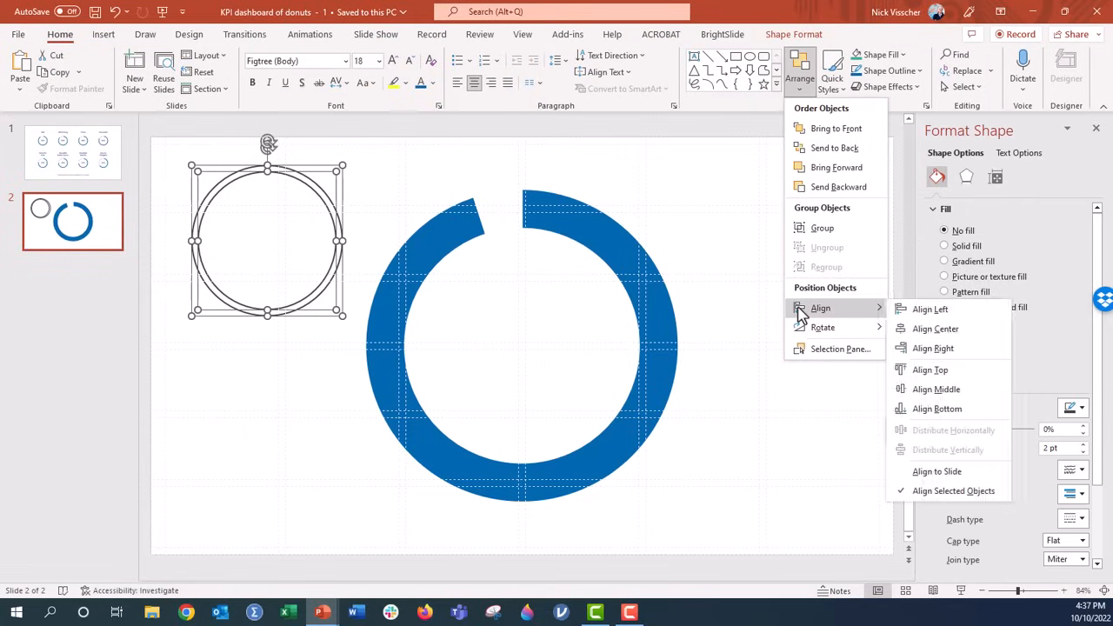
pyautogui.moveTo(801, 314)
pyautogui.click(954, 333)
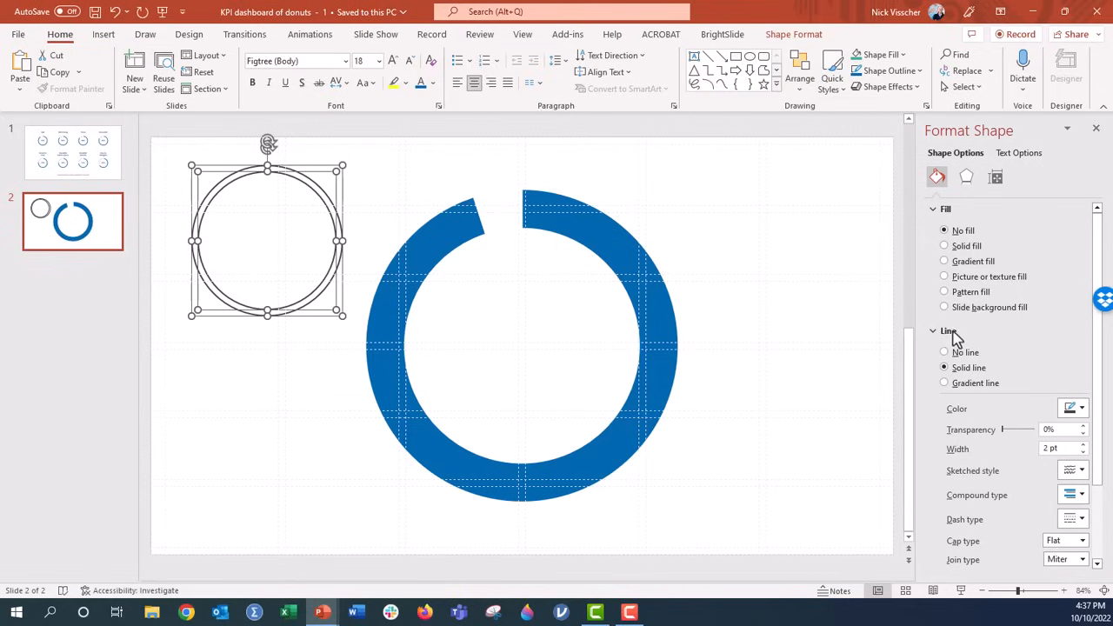
pyautogui.click(800, 91)
pyautogui.moveTo(818, 308)
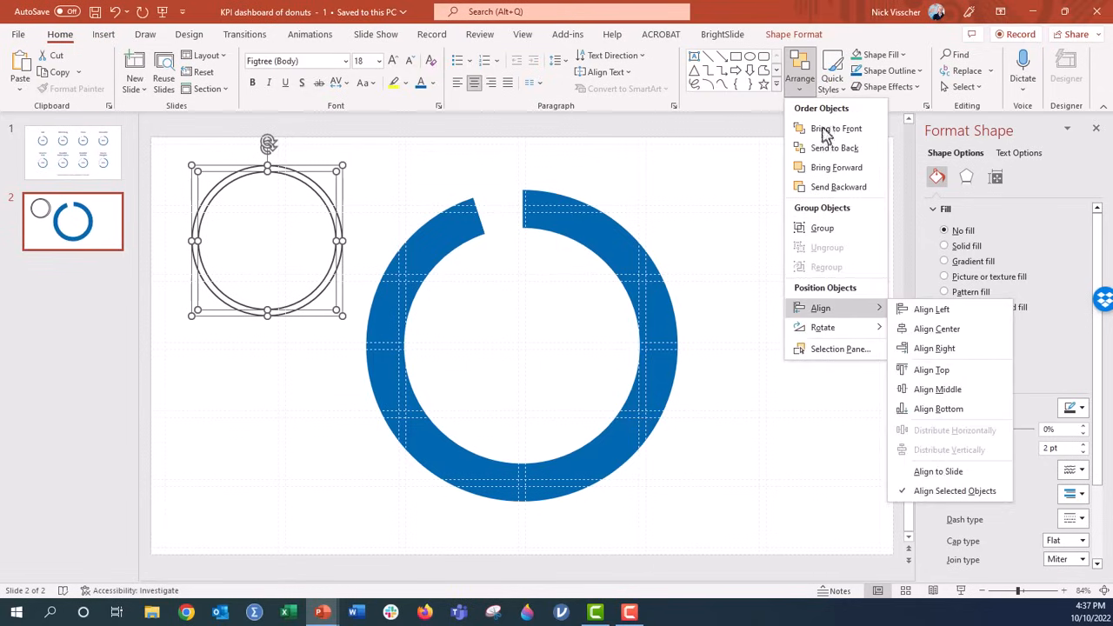
pyautogui.click(937, 389)
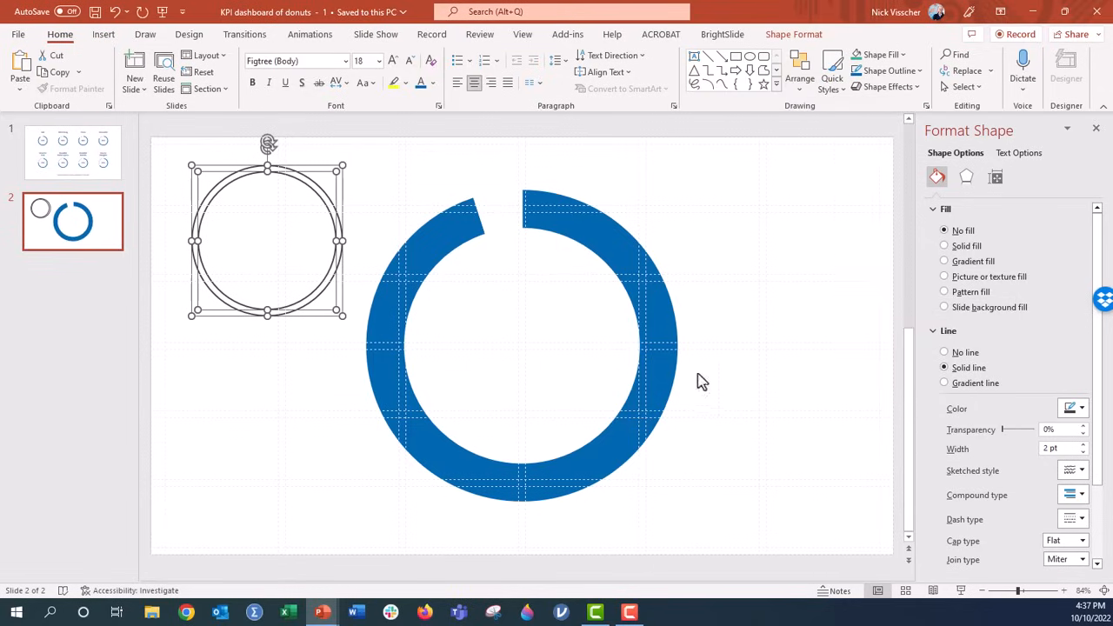
pyautogui.click(241, 353)
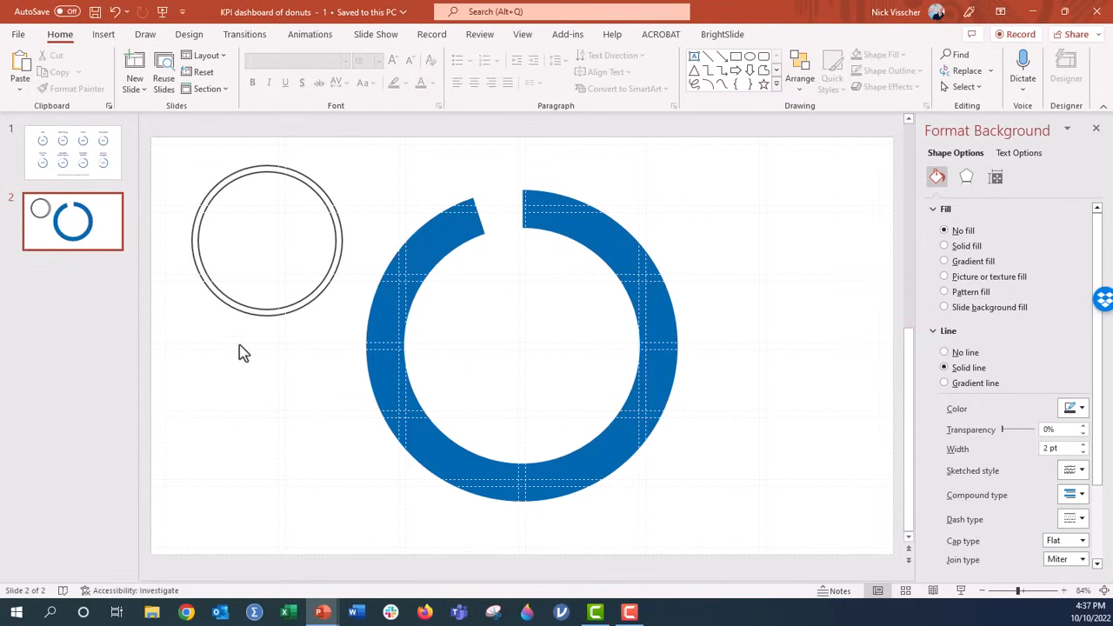
# Step: Remove the outer circle's outline and group it with the inner outlined circle
pyautogui.click(269, 171)
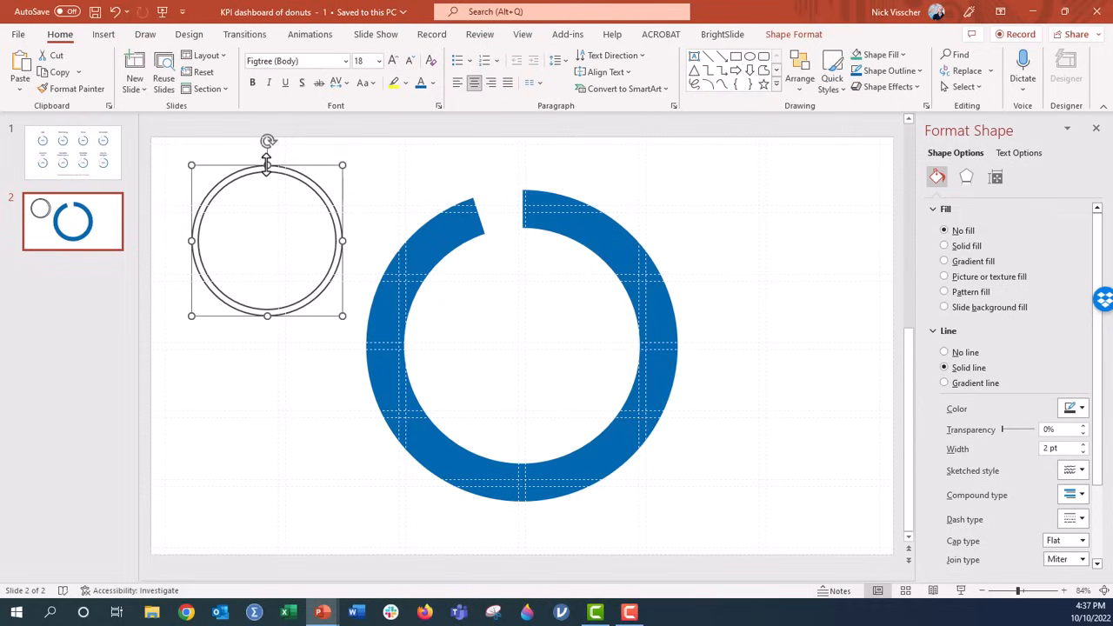
pyautogui.click(976, 362)
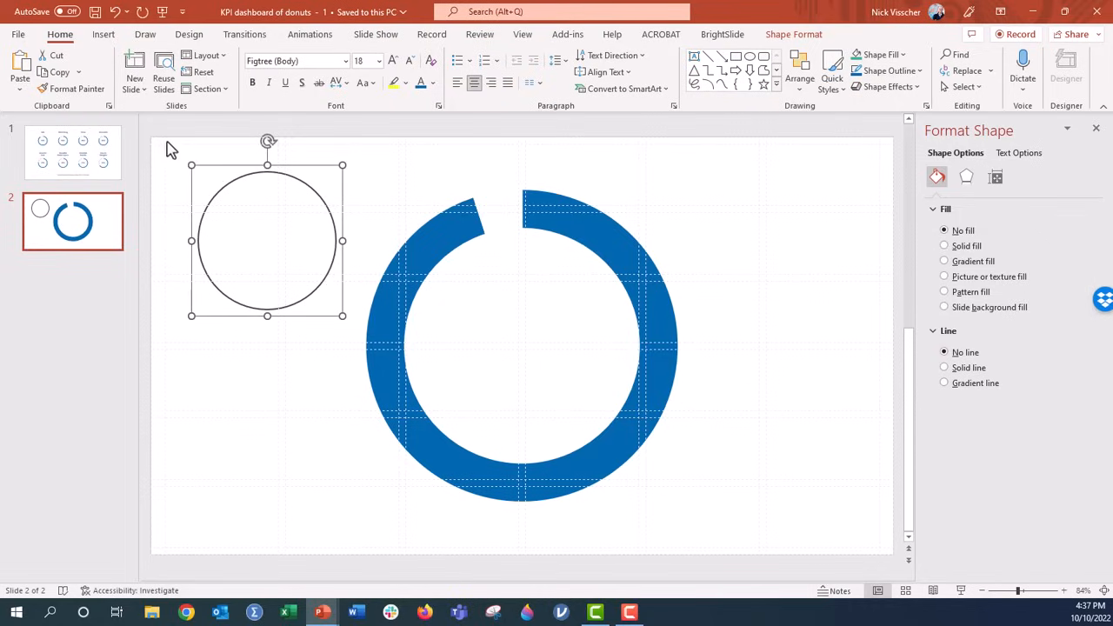
pyautogui.moveTo(158, 129); pyautogui.dragTo(398, 380)
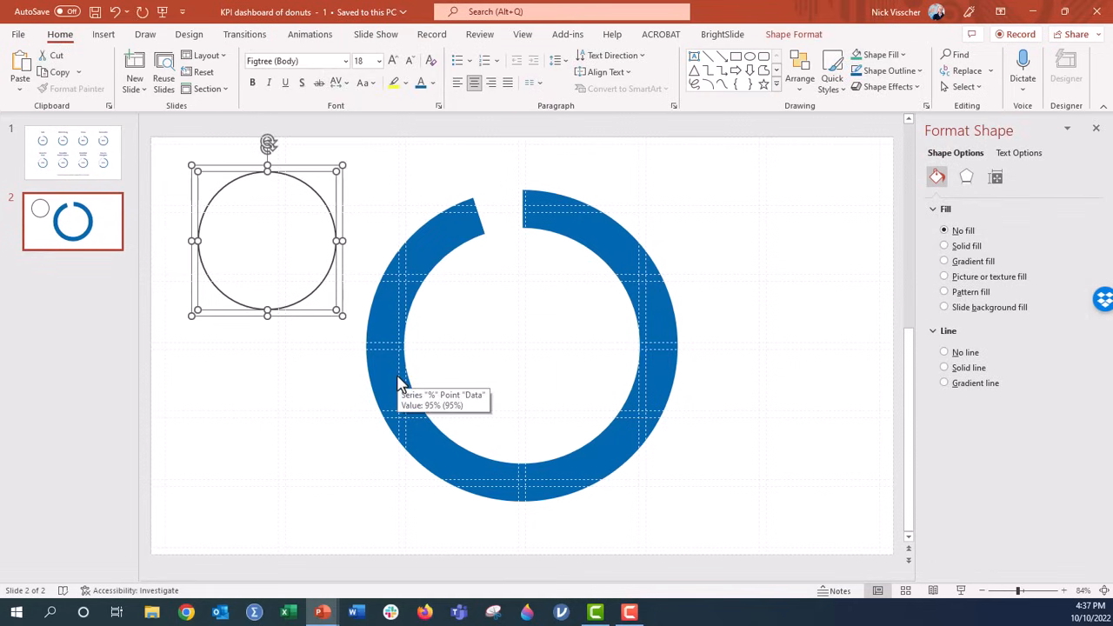
pyautogui.rightClick(309, 173)
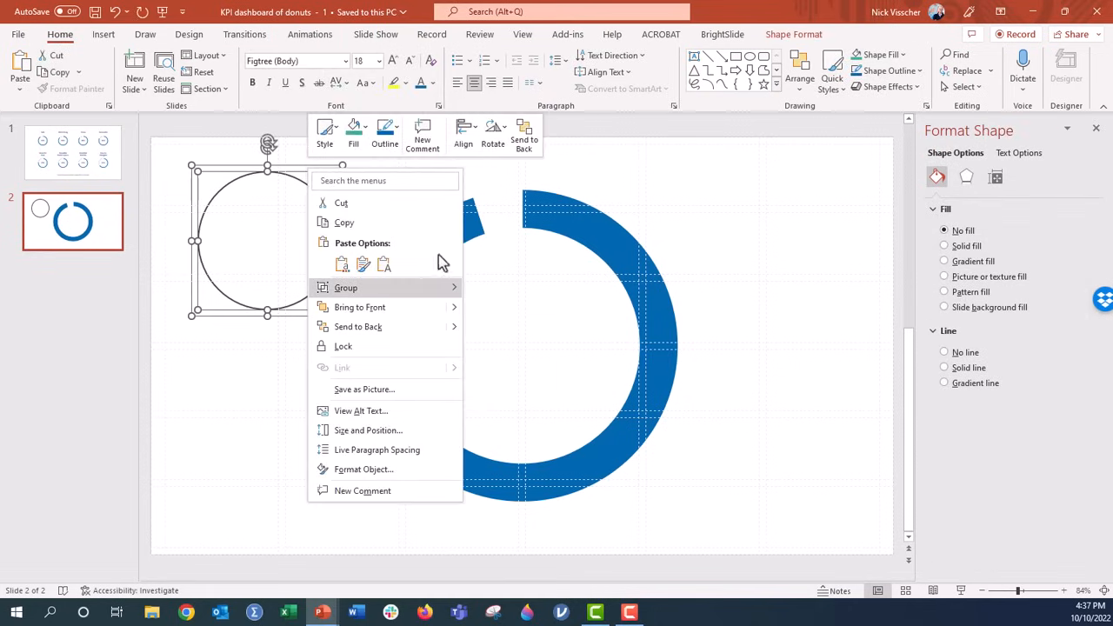
pyautogui.moveTo(448, 287)
pyautogui.click(493, 291)
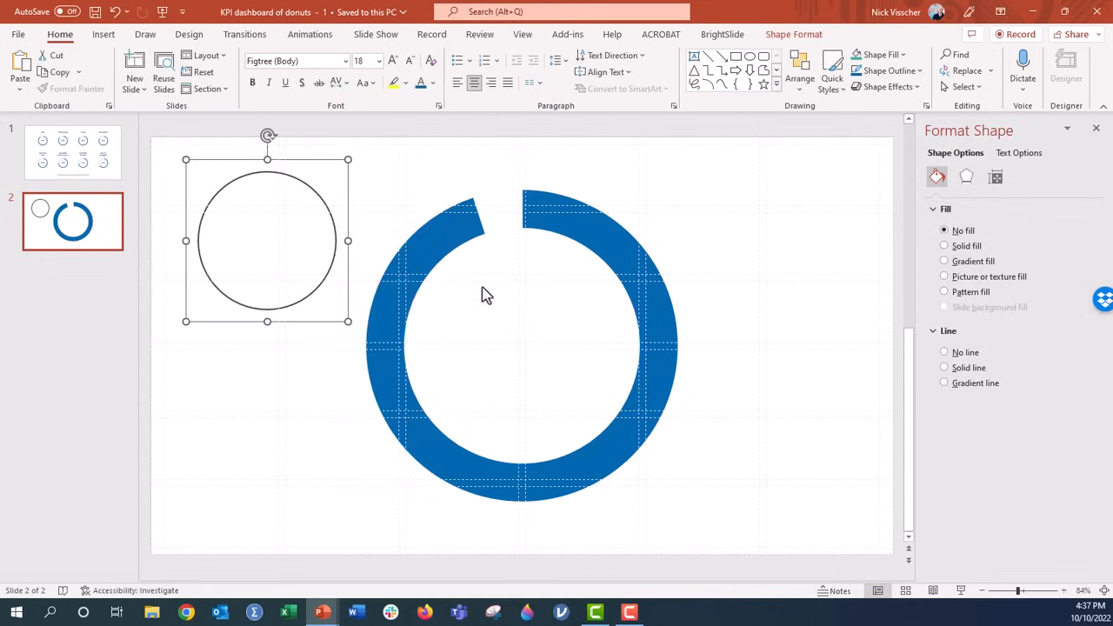
# Step: Copy the circle group and apply it from the clipboard as the picture fill of the donut chart's plot area
pyautogui.rightClick(212, 325)
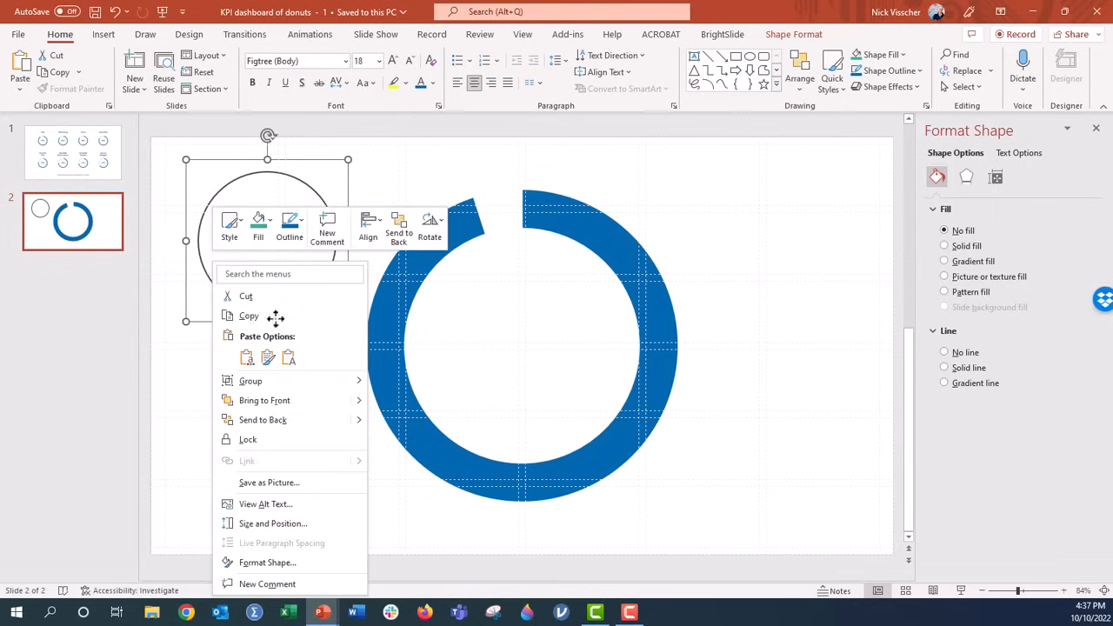
pyautogui.click(323, 318)
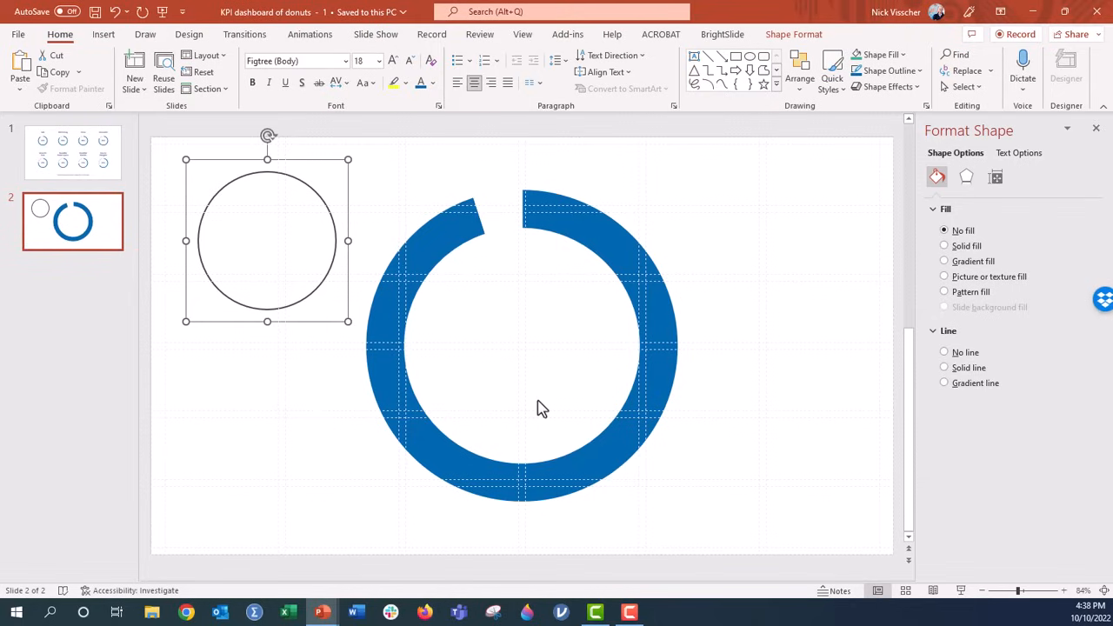
pyautogui.click(619, 329)
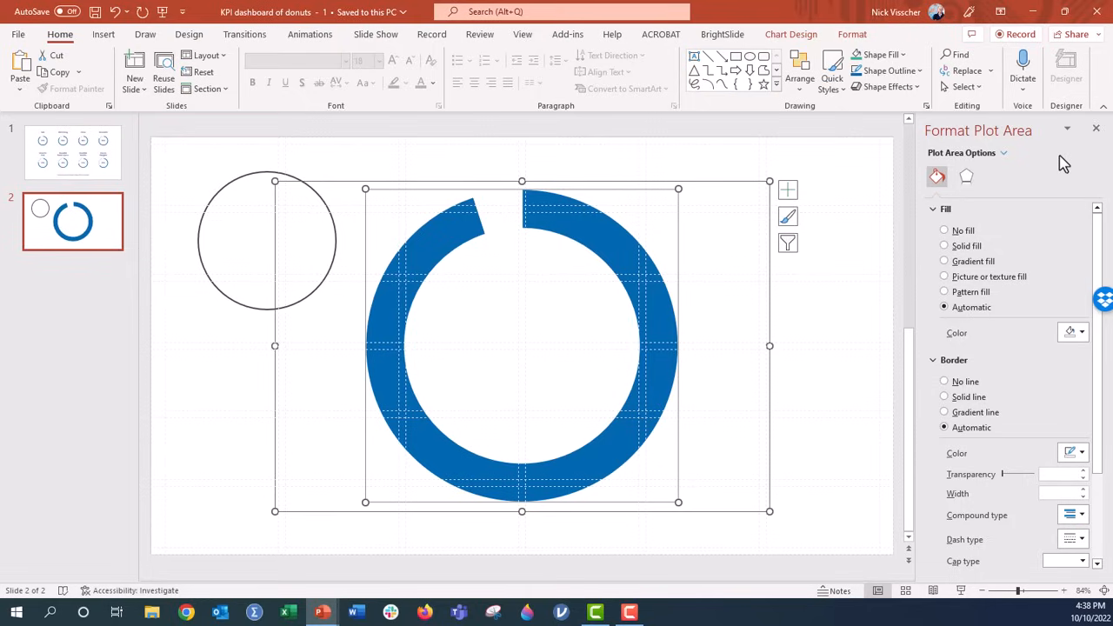
pyautogui.click(1027, 280)
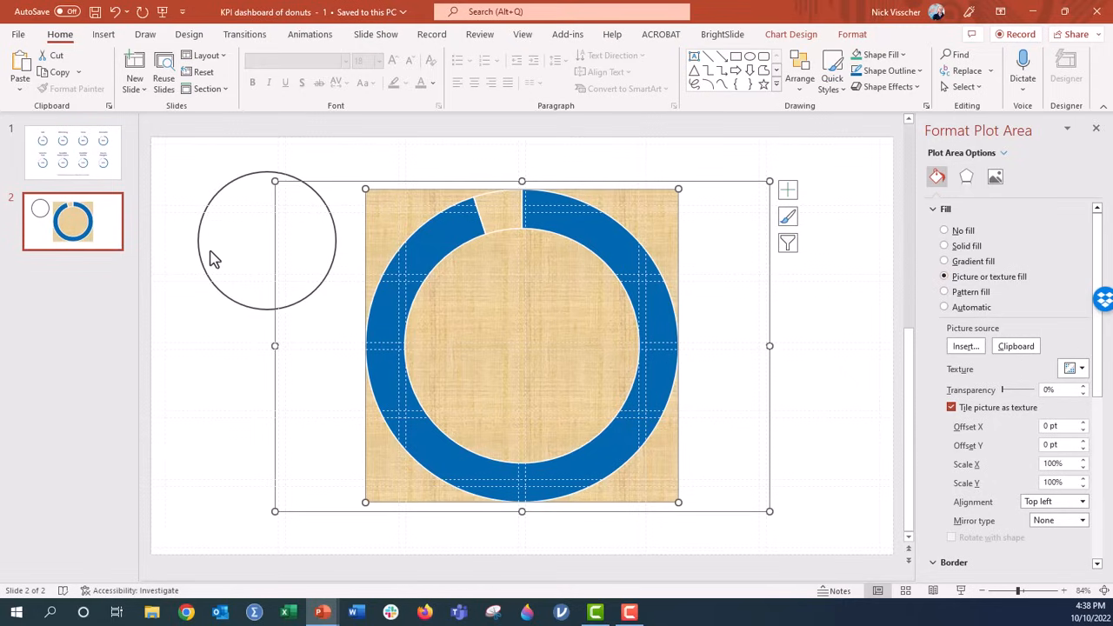
pyautogui.click(1032, 351)
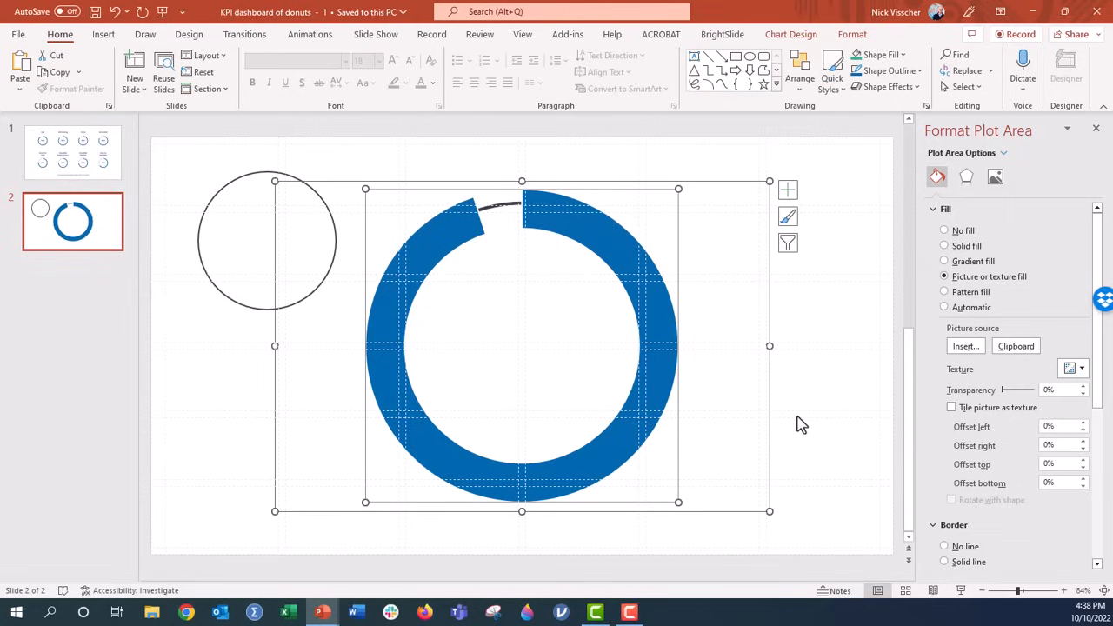
# Step: Set the doughnut hole size of the chart's data series to 81%
pyautogui.click(535, 209)
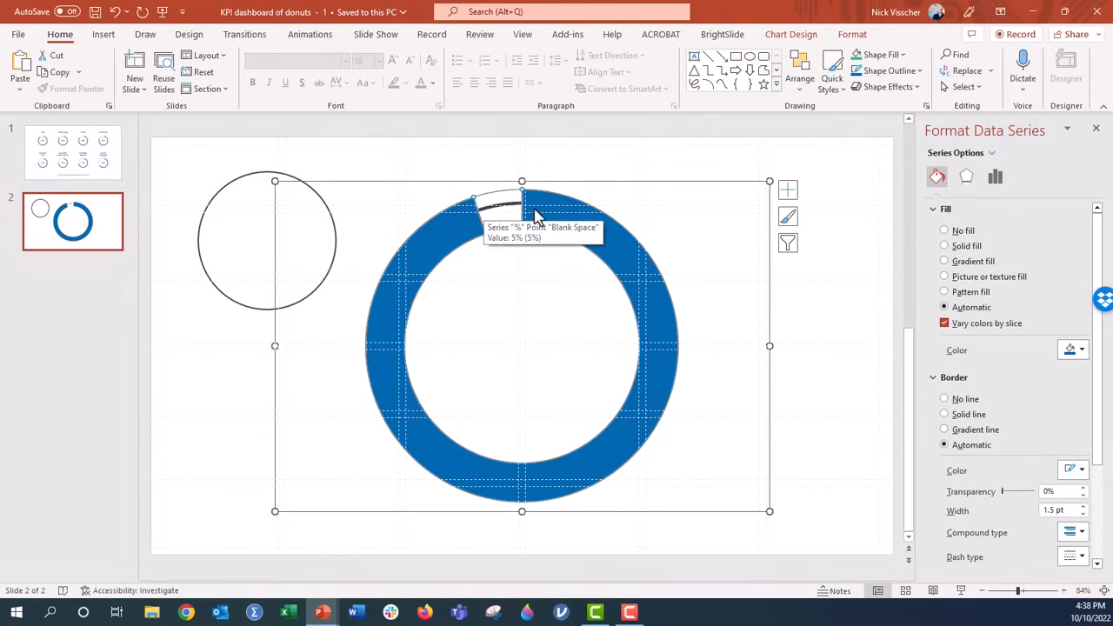
pyautogui.click(535, 213)
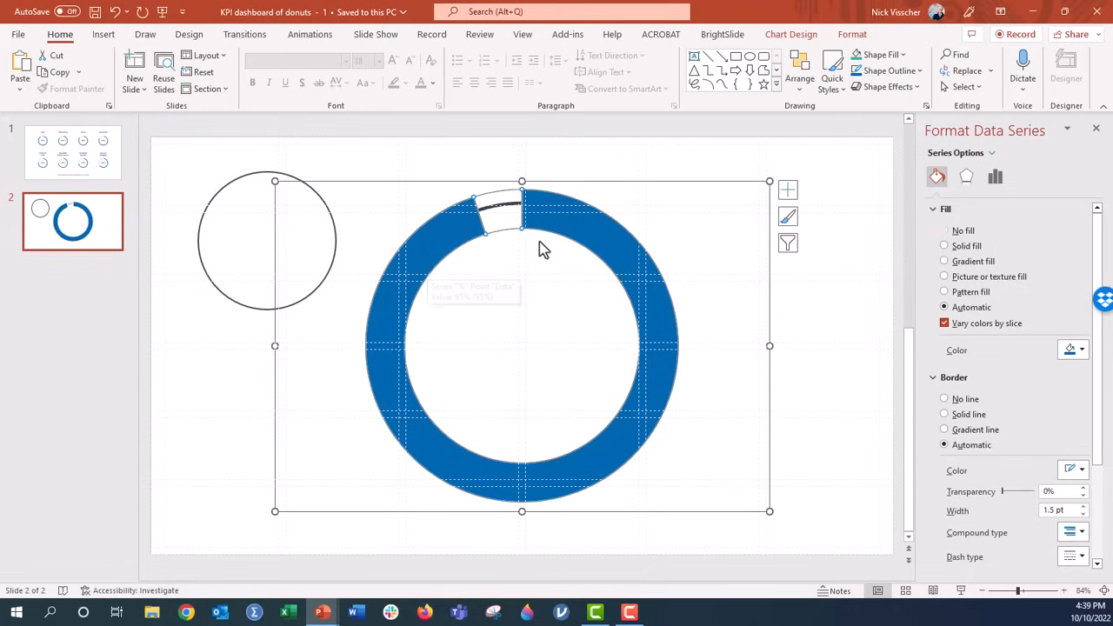
pyautogui.click(998, 184)
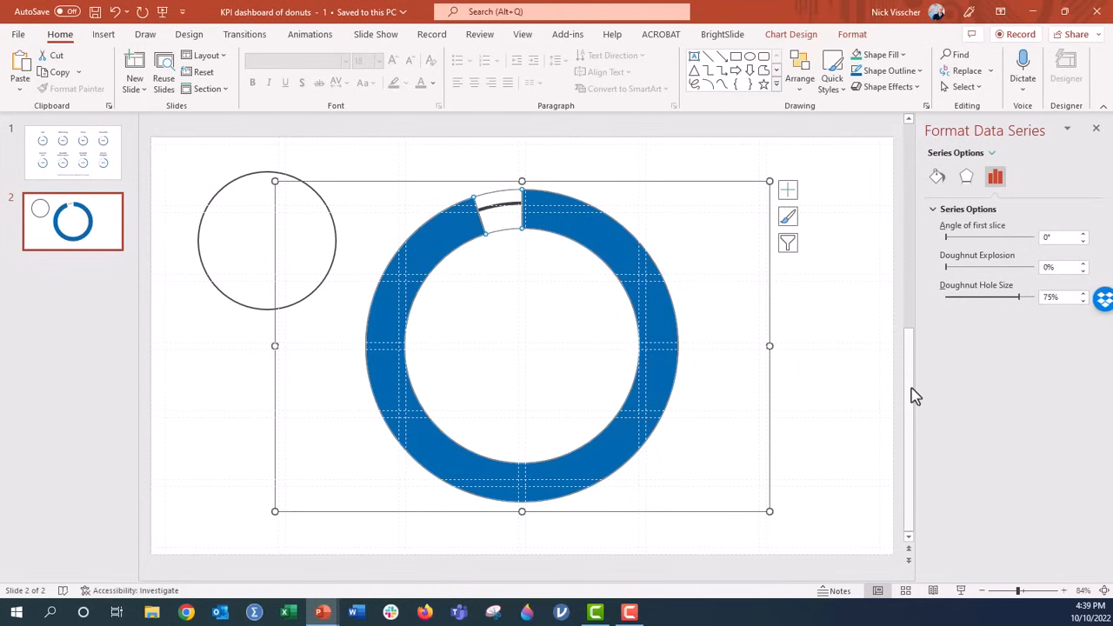
pyautogui.click(1083, 293)
pyautogui.click(1084, 293)
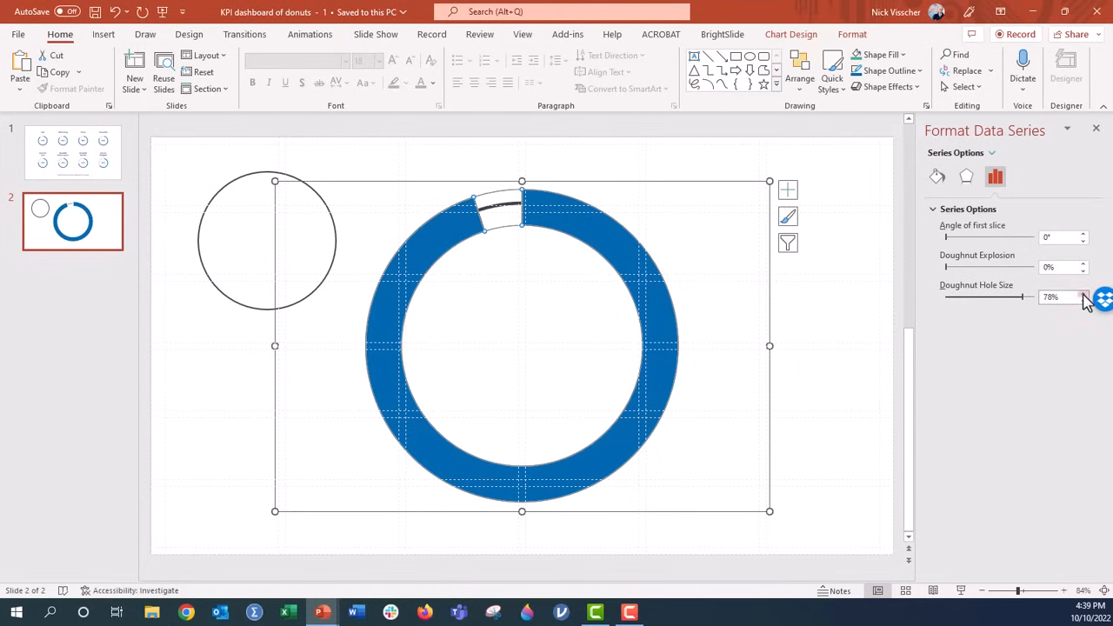
pyautogui.click(1084, 294)
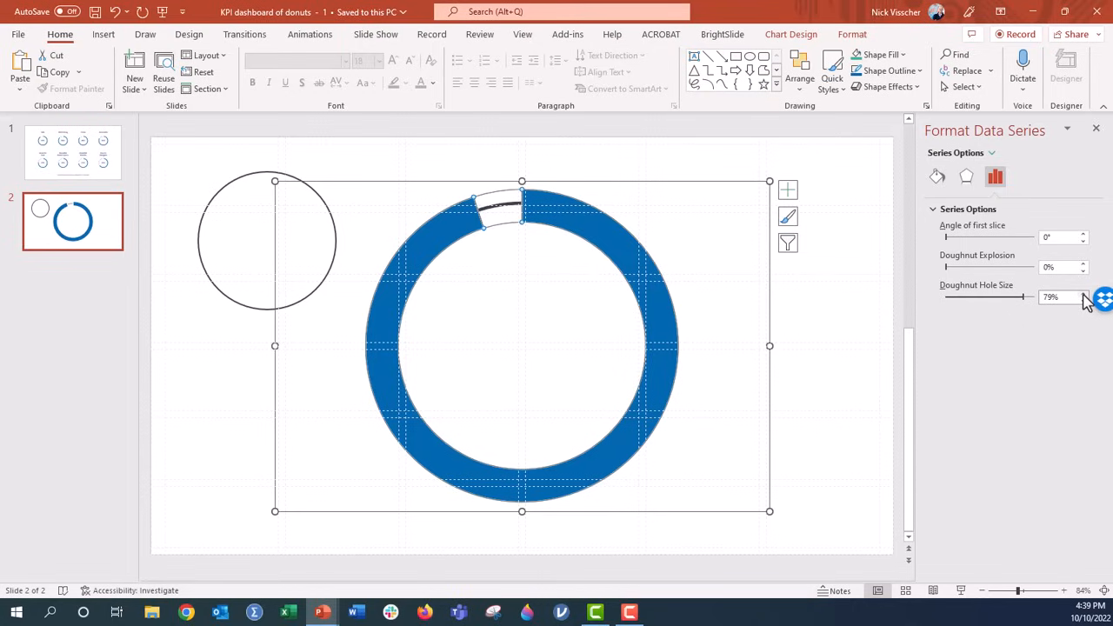
pyautogui.click(1083, 293)
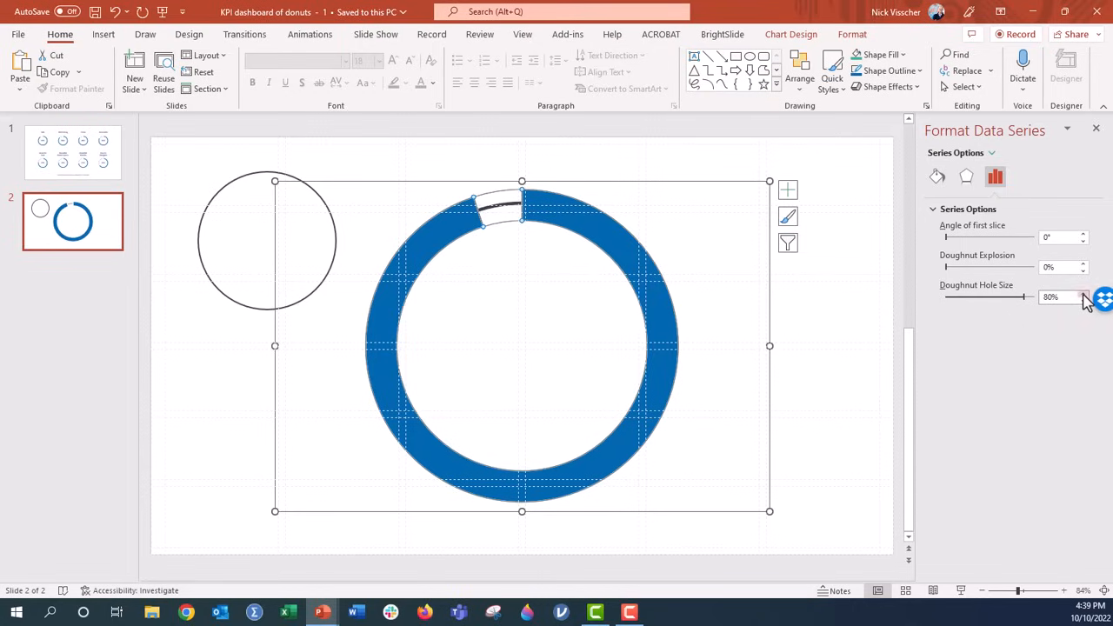
pyautogui.click(1084, 293)
pyautogui.click(1084, 293)
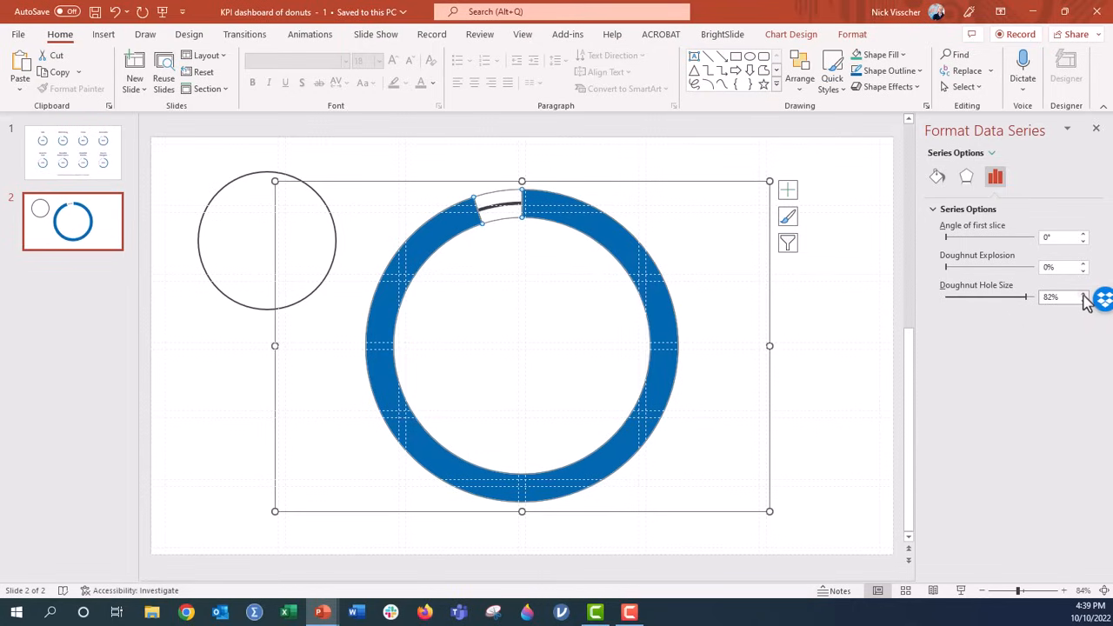
pyautogui.click(1084, 301)
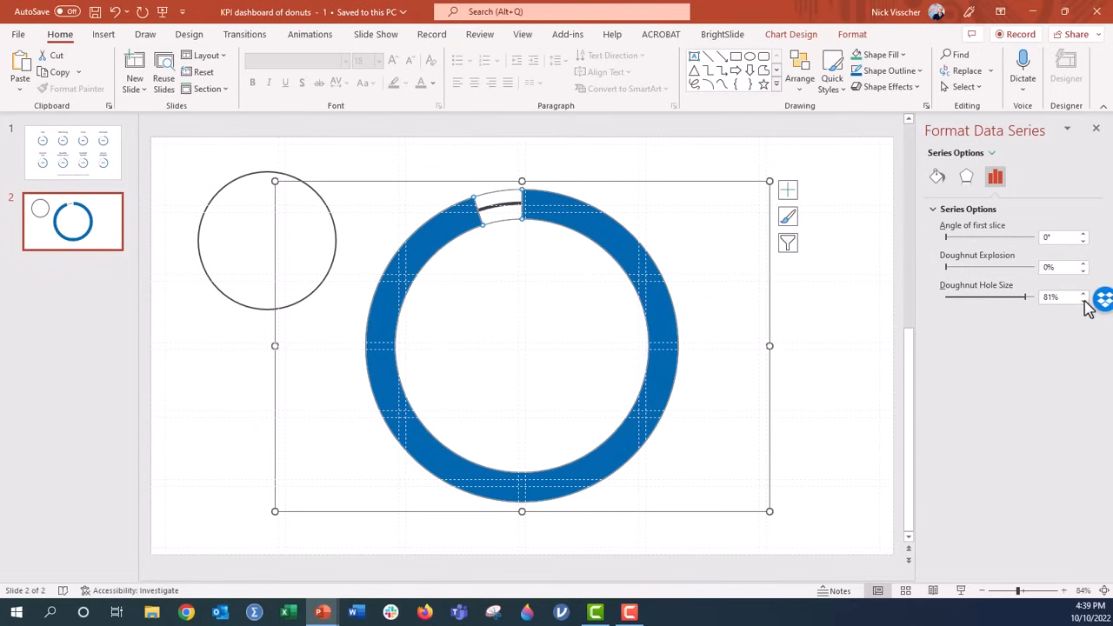
# Step: Resize the whole donut chart to 3" high by 3" wide and move it clear of the outlined circle, toward the slide's centre
pyautogui.click(446, 183)
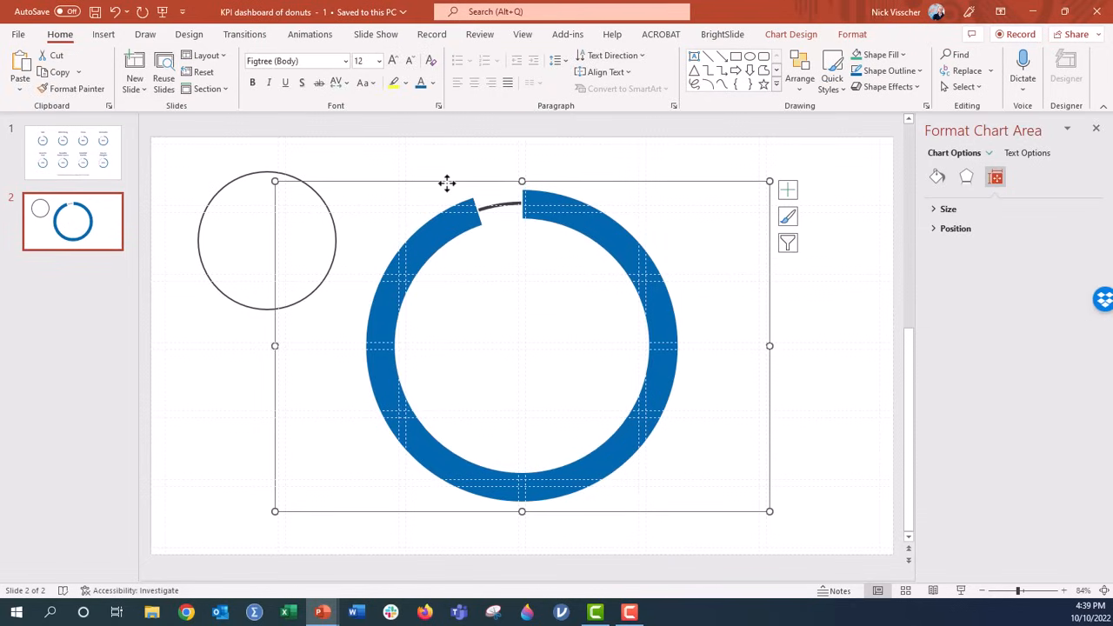
pyautogui.click(380, 321)
pyautogui.click(383, 182)
pyautogui.click(862, 37)
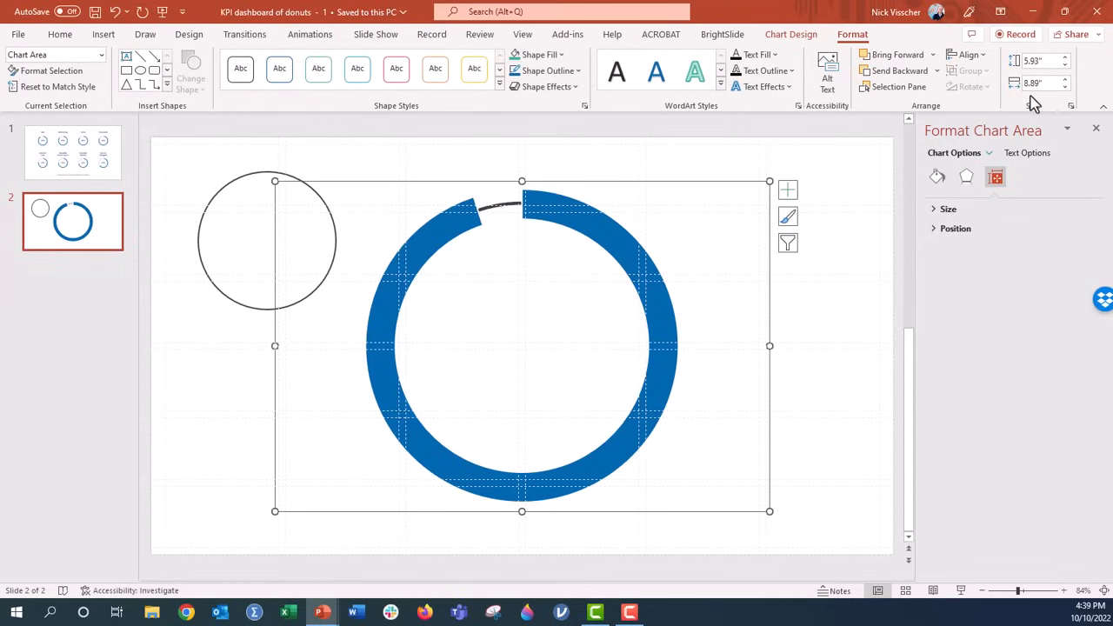
pyautogui.click(1034, 61)
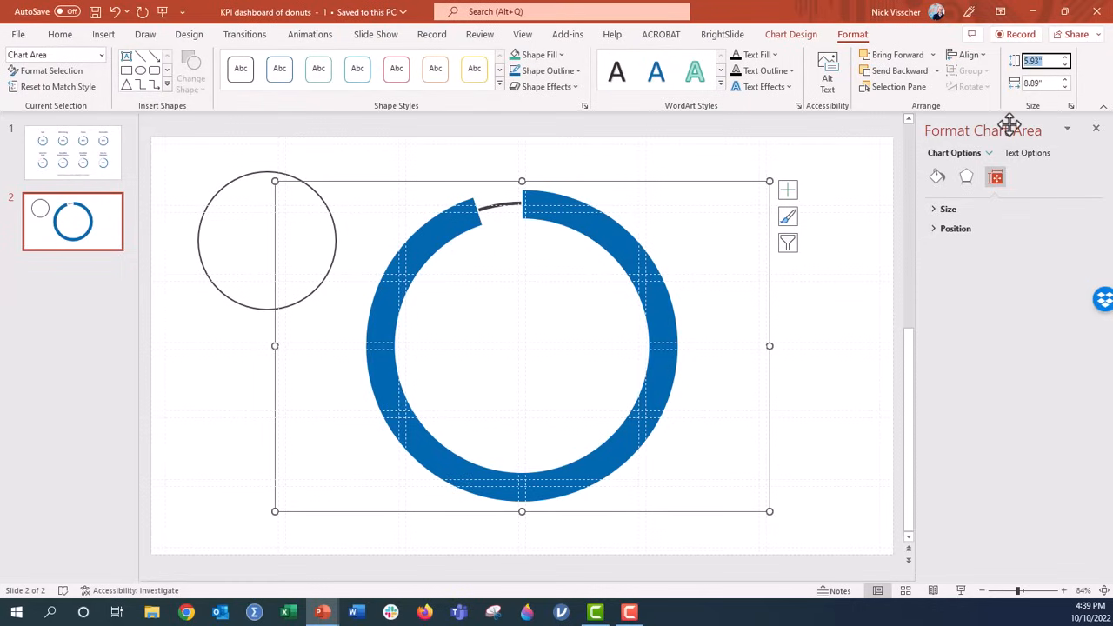
pyautogui.write('3')
pyautogui.press('Tab')
pyautogui.write('3')
pyautogui.press('Return')
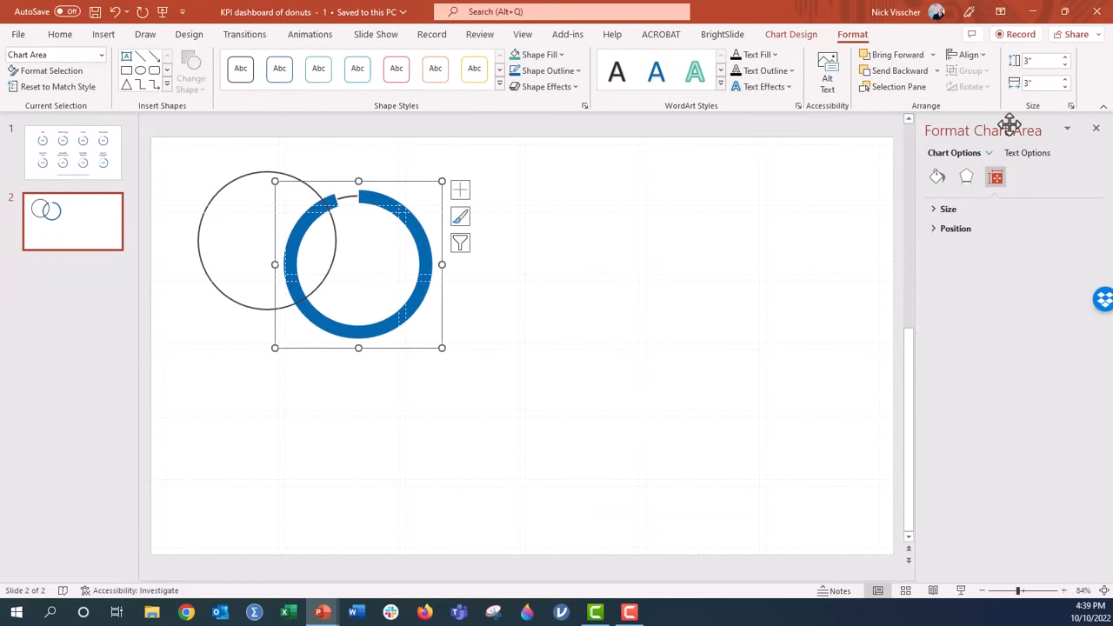
pyautogui.click(326, 338)
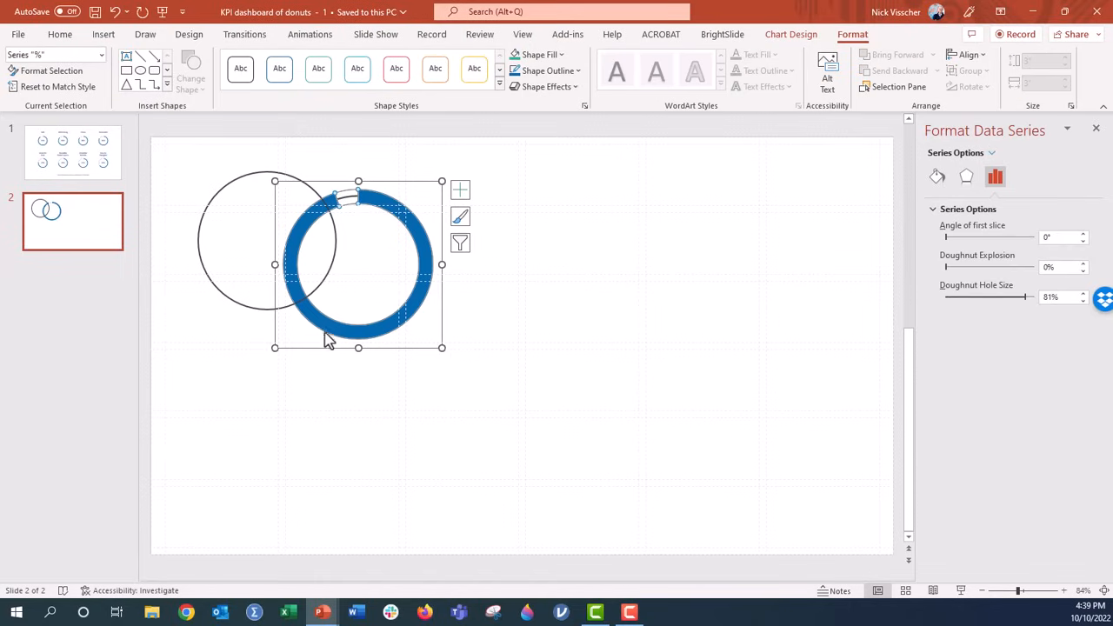
pyautogui.moveTo(324, 344); pyautogui.dragTo(408, 459)
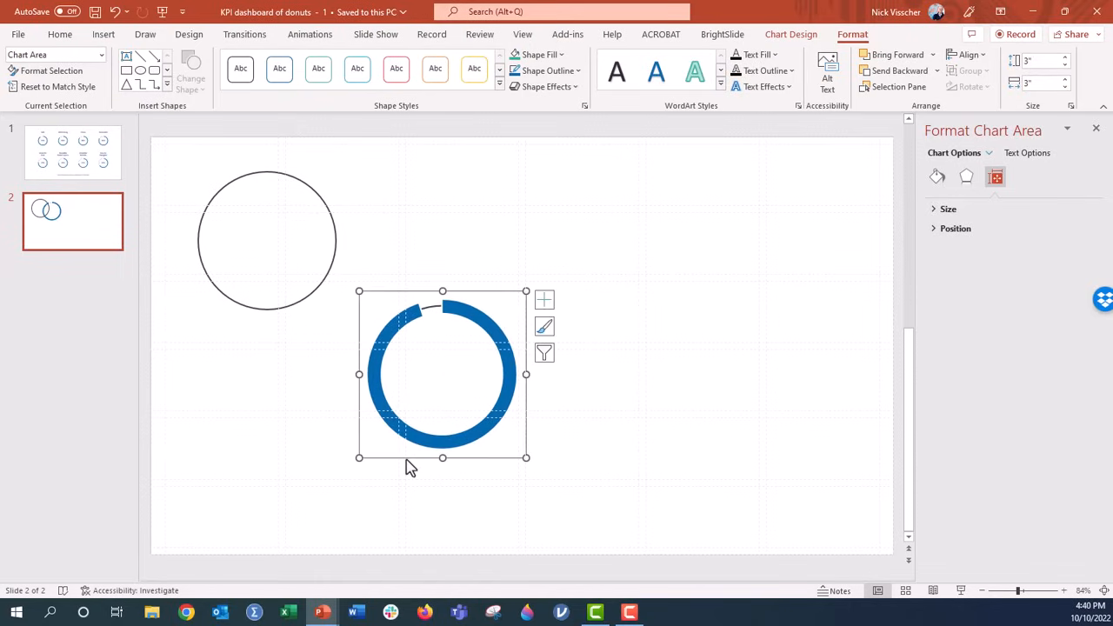
# Step: Delete the outlined circle group and move the donut chart up into the slide's upper-left area
pyautogui.click(208, 279)
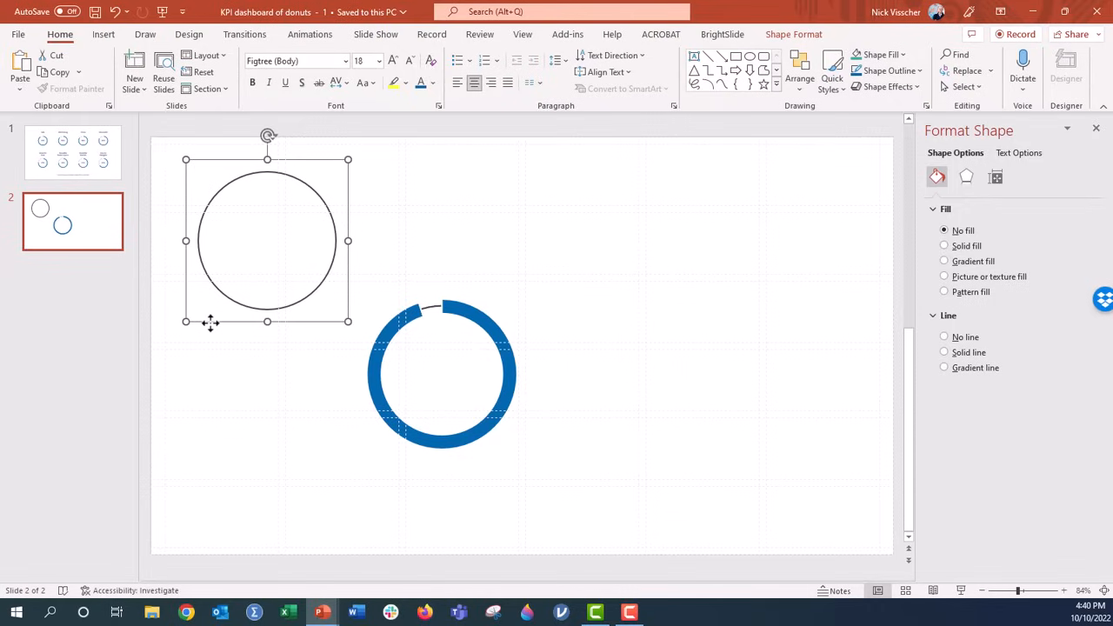
pyautogui.press('Delete')
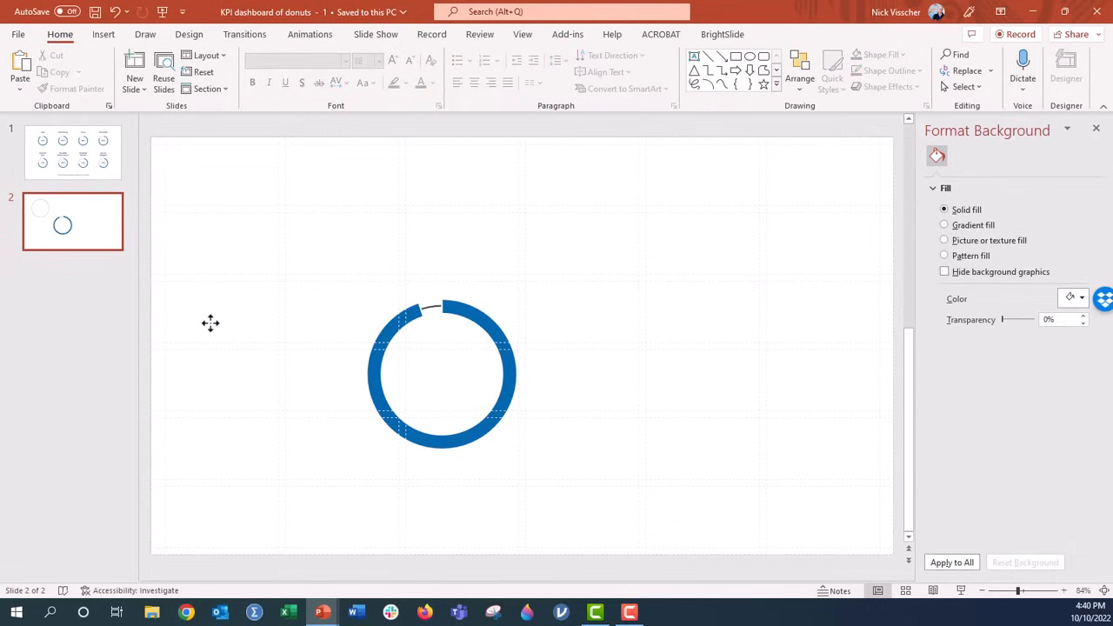
pyautogui.click(497, 343)
pyautogui.moveTo(498, 302); pyautogui.dragTo(370, 192)
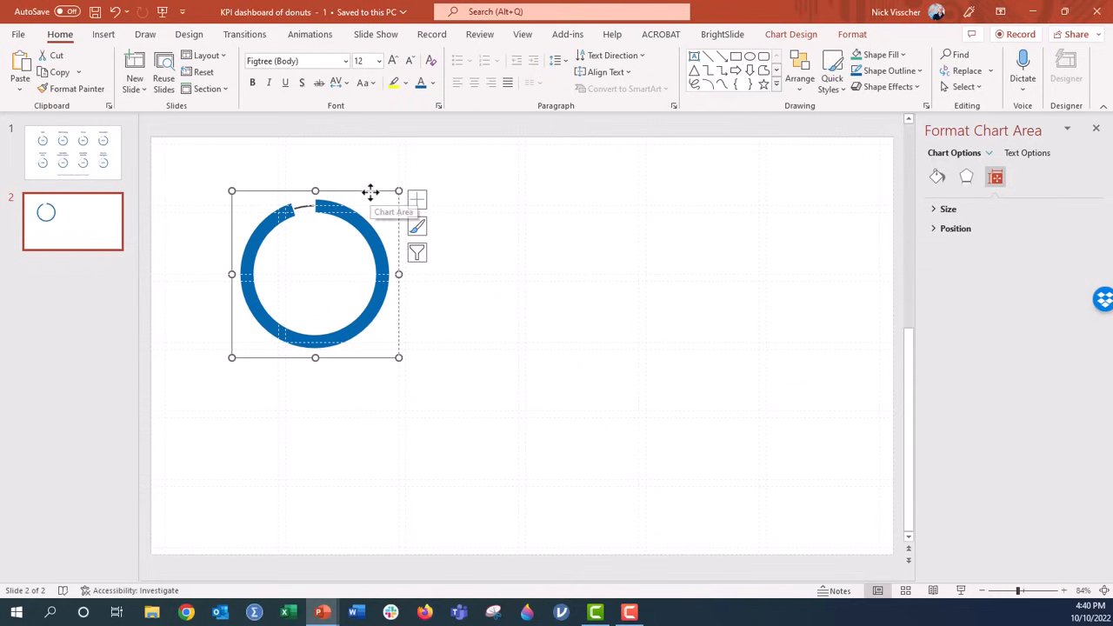
pyautogui.click(303, 453)
# Step: Insert a text box above the donut chart with the title "Safe Place Rating"
pyautogui.click(103, 35)
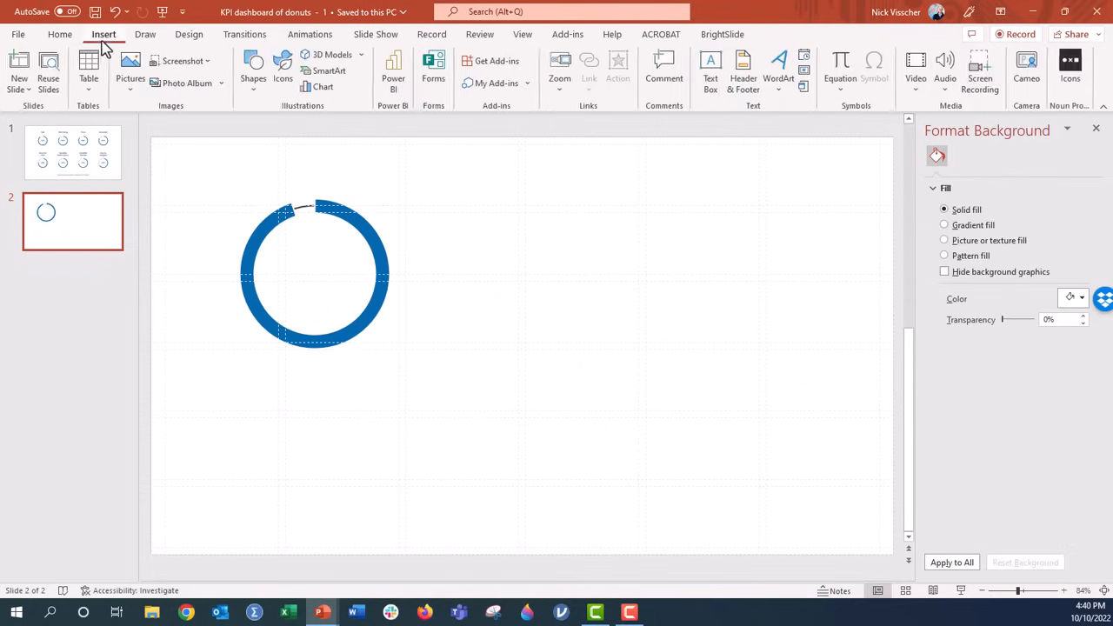
pyautogui.click(709, 71)
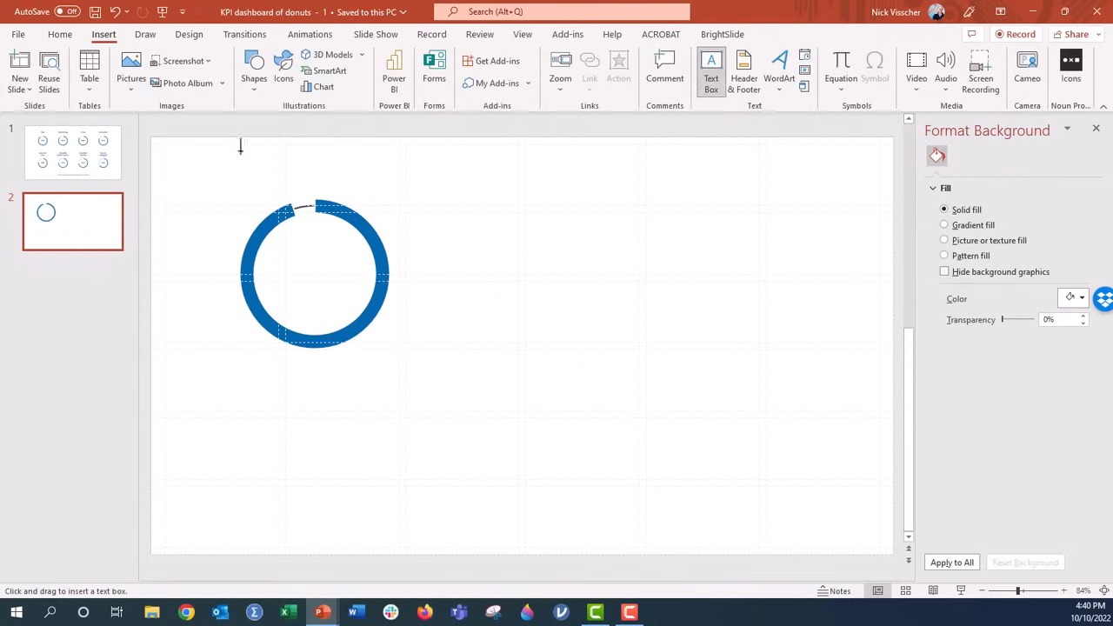
pyautogui.moveTo(231, 153); pyautogui.dragTo(407, 189)
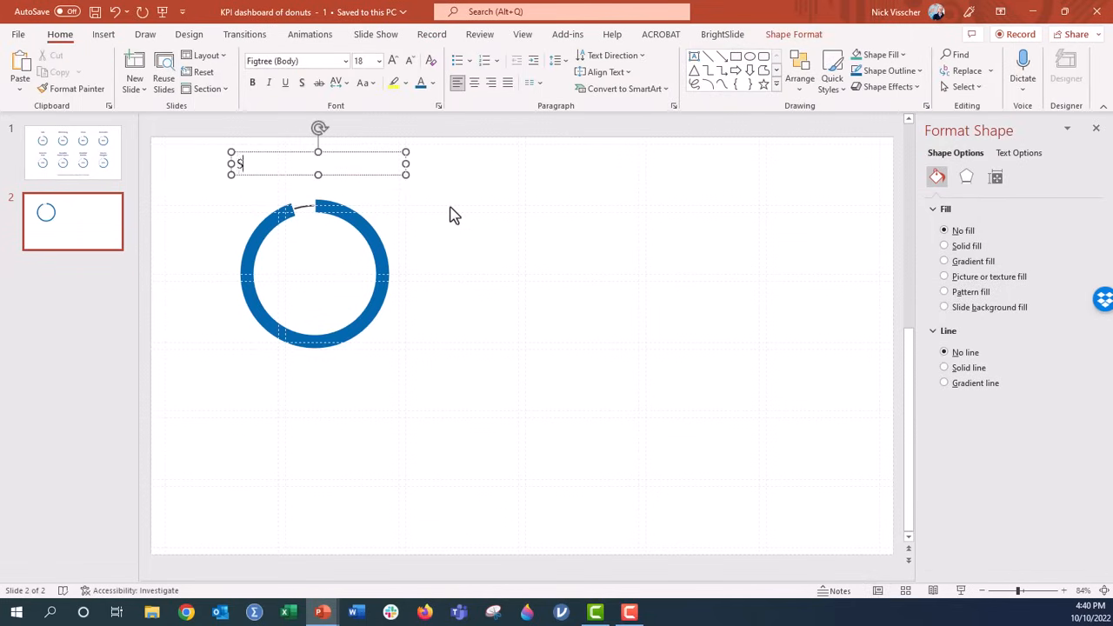
pyautogui.write('Safe Place Rating')
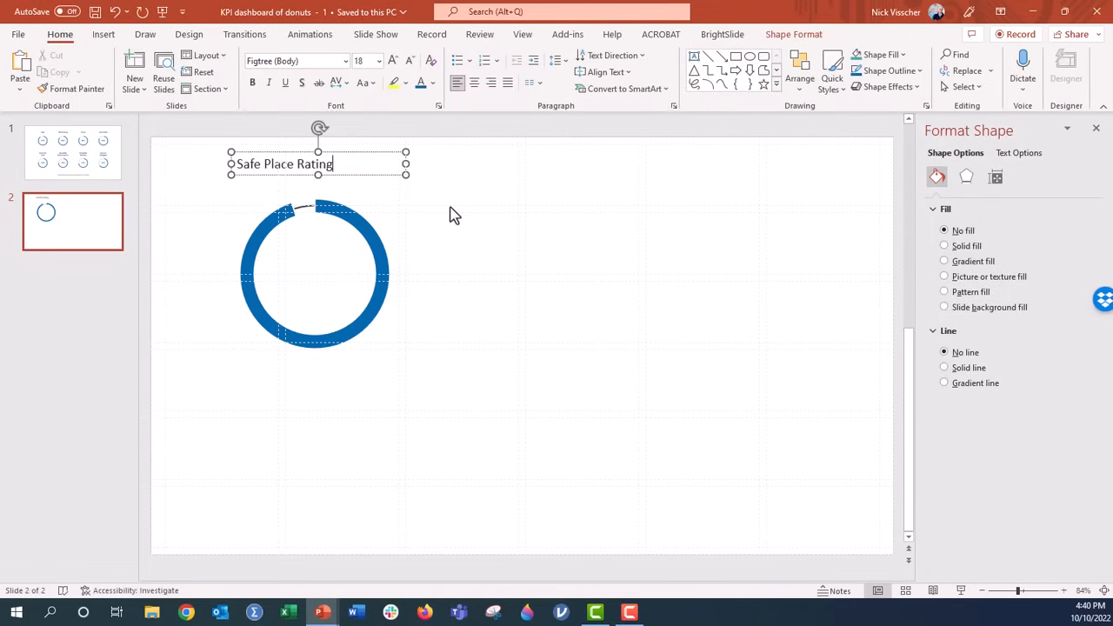
# Step: Center the "Safe Place Rating" title in its text box and make it blue and bold
pyautogui.click(374, 176)
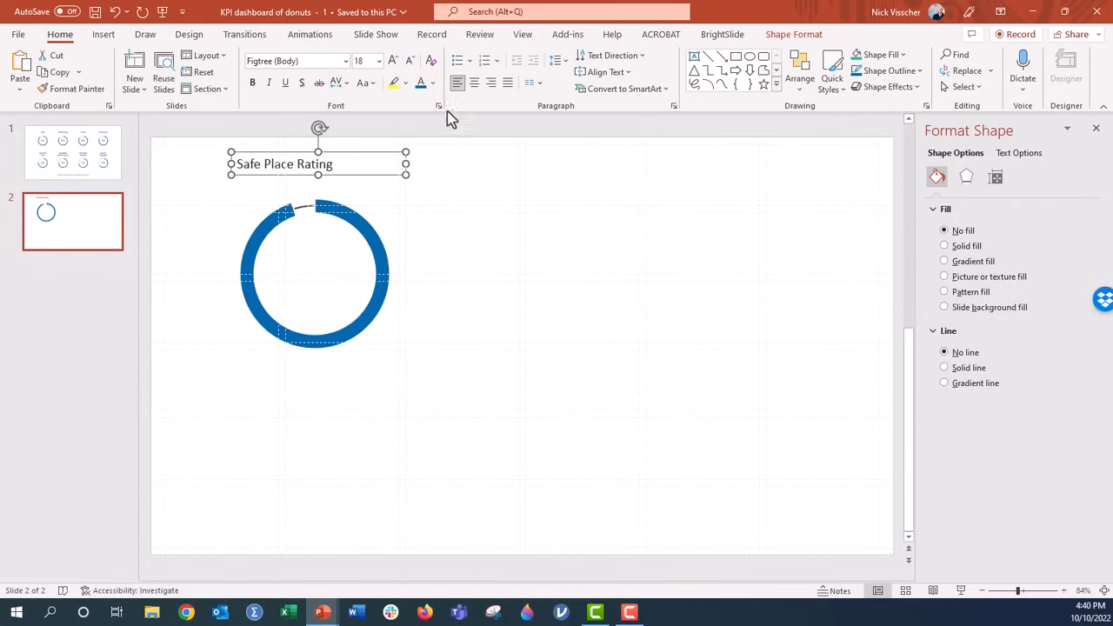
pyautogui.click(474, 82)
pyautogui.click(420, 86)
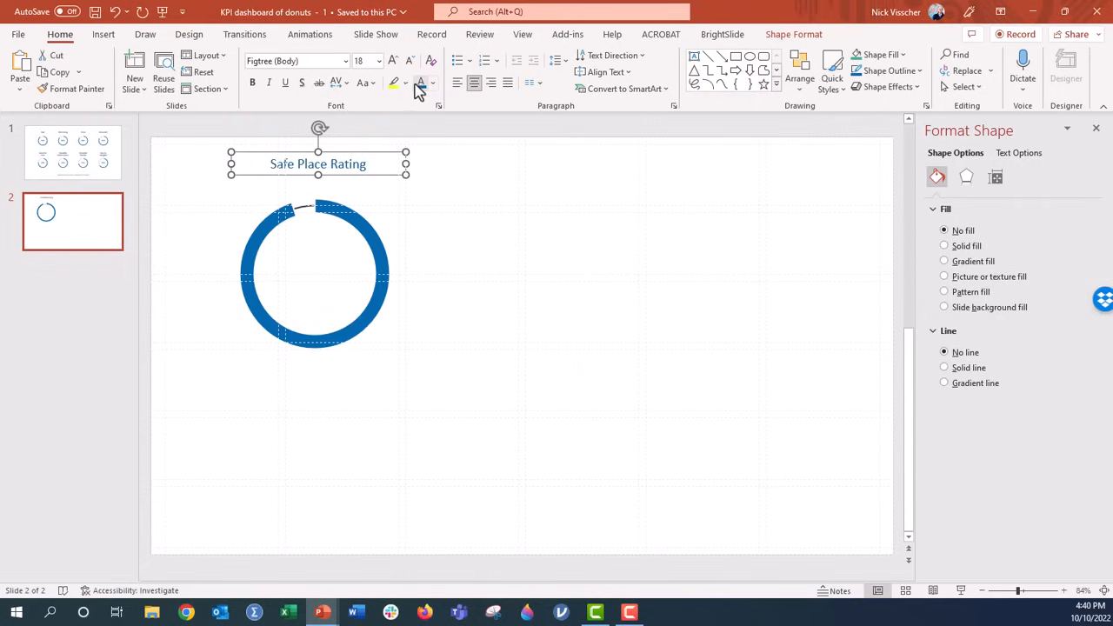
pyautogui.click(254, 86)
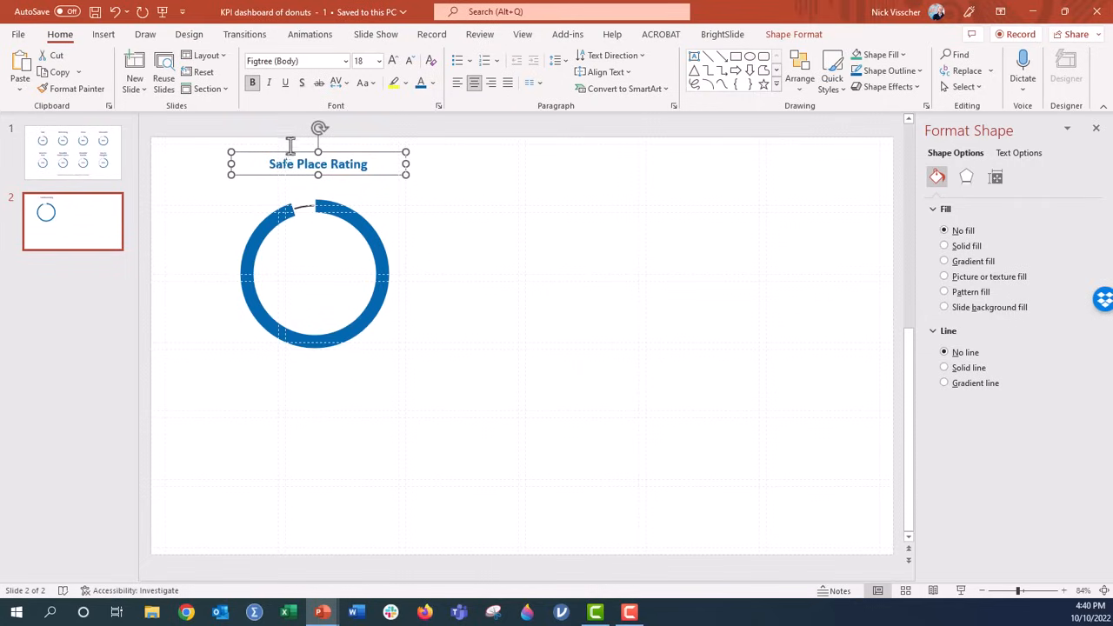
# Step: Move the title down to just above the donut chart and align the two objects by their horizontal centers
pyautogui.moveTo(292, 149); pyautogui.dragTo(290, 165)
pyautogui.keyDown('shift'); pyautogui.click(288, 270); pyautogui.keyUp('shift')
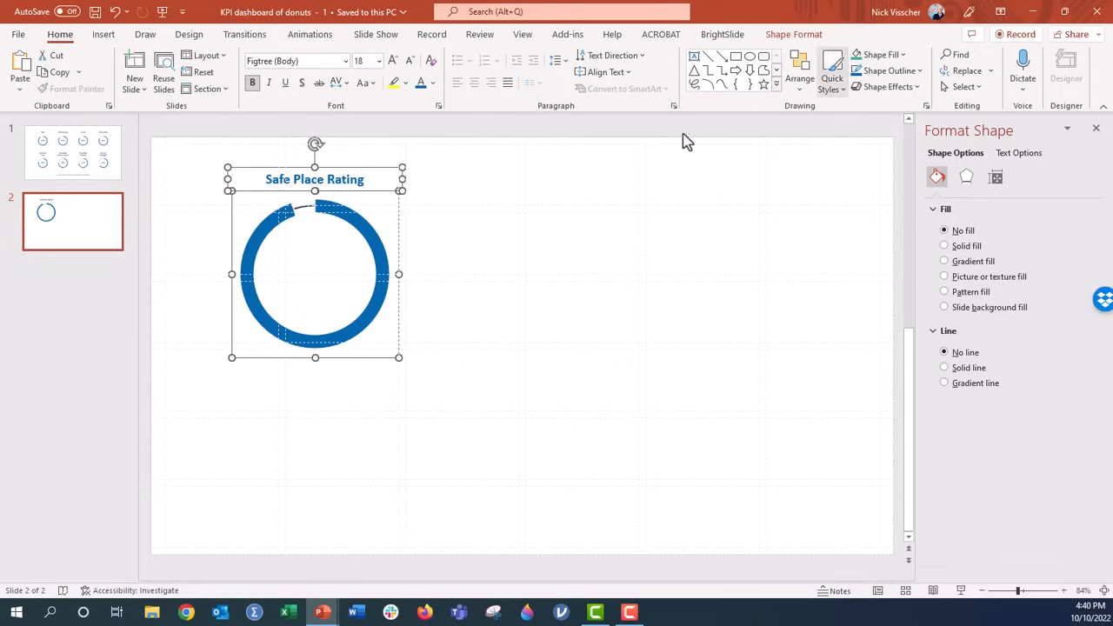
pyautogui.click(801, 82)
pyautogui.moveTo(872, 307)
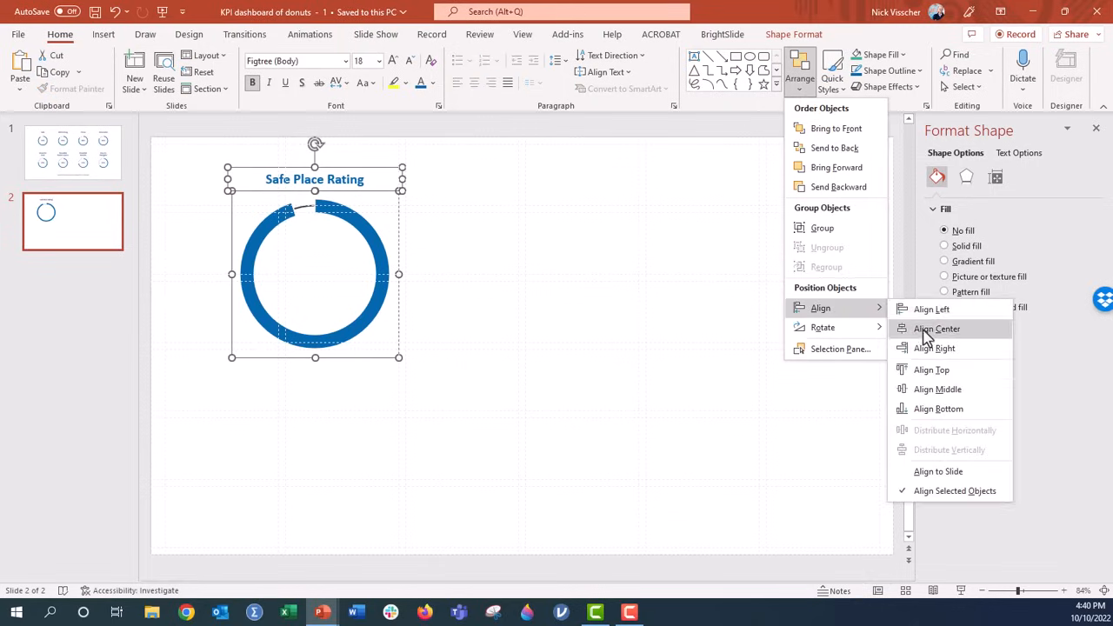
pyautogui.click(861, 328)
pyautogui.click(398, 484)
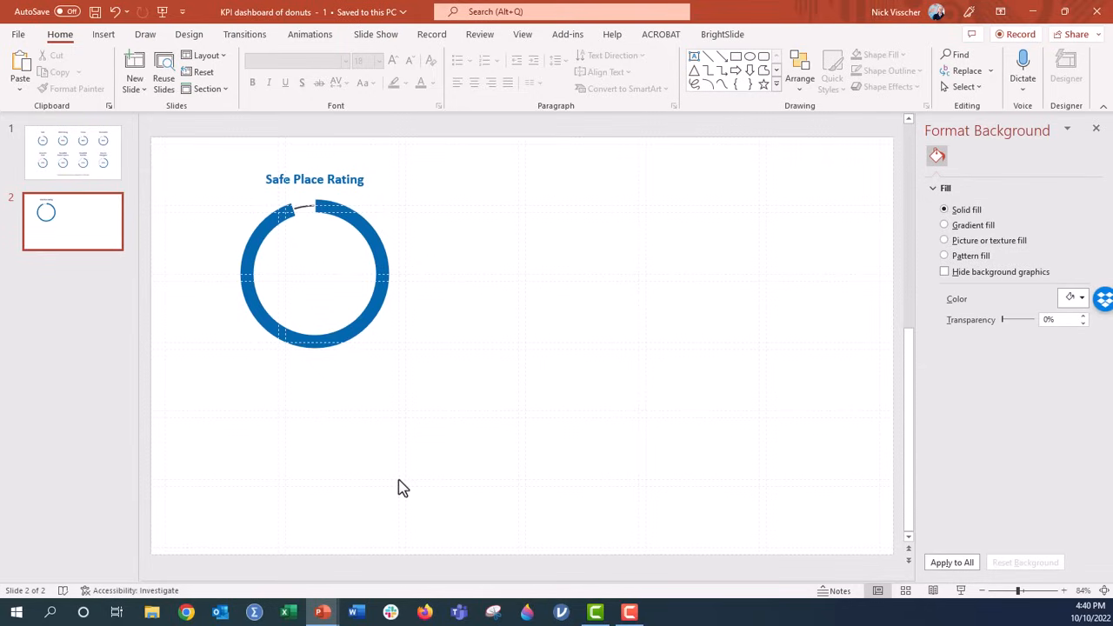
# Step: Add a data label to the donut's blue slice only and move it into the middle of the ring
pyautogui.click(249, 250)
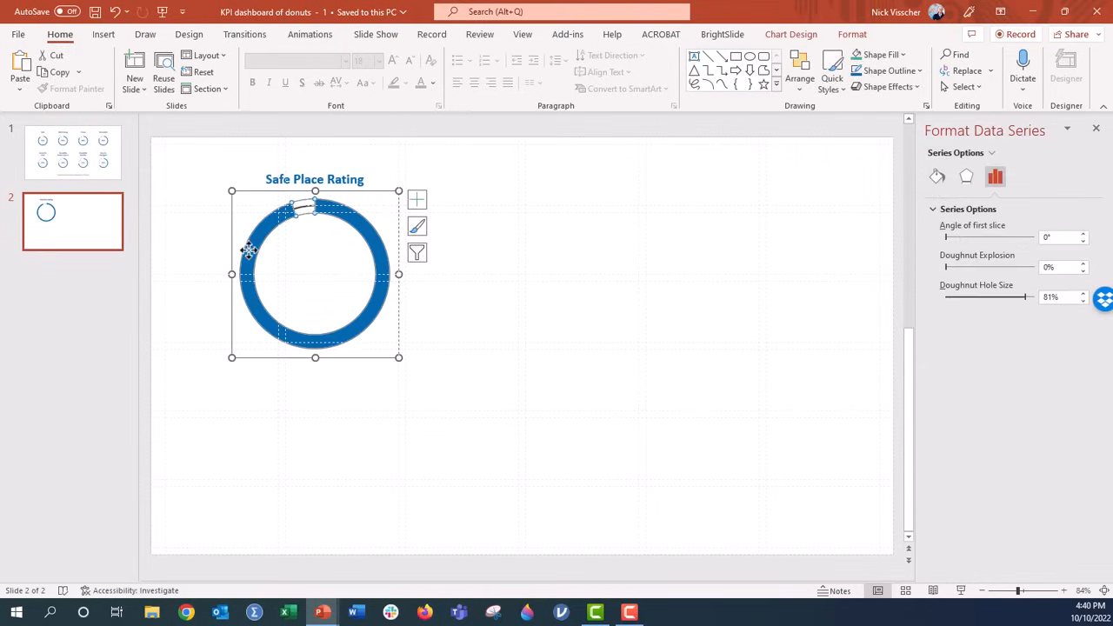
pyautogui.click(249, 250)
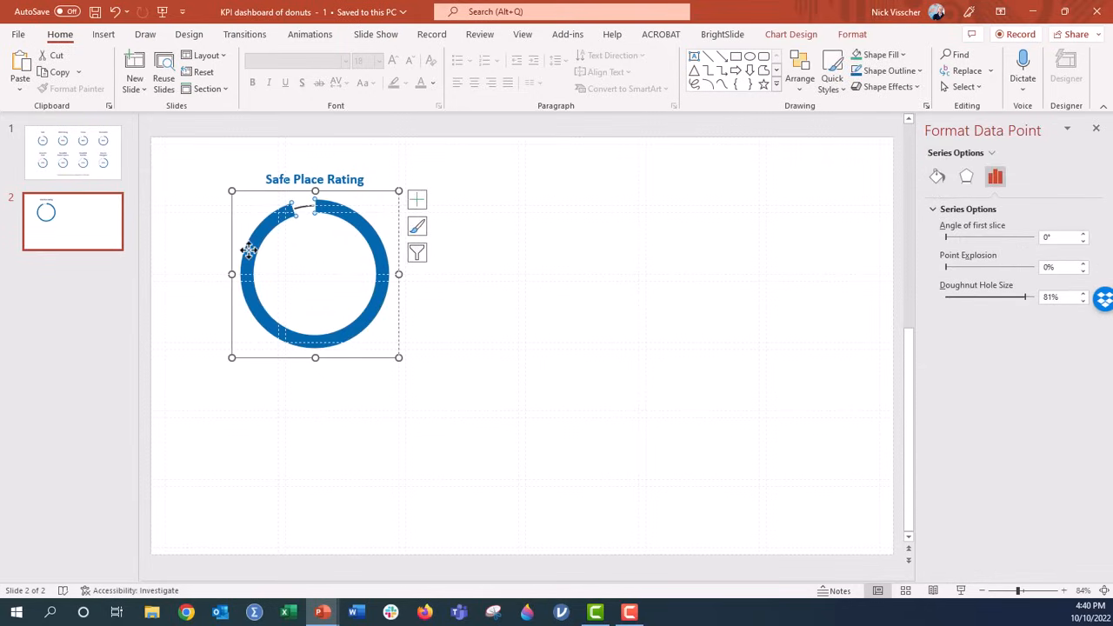
pyautogui.rightClick(249, 250)
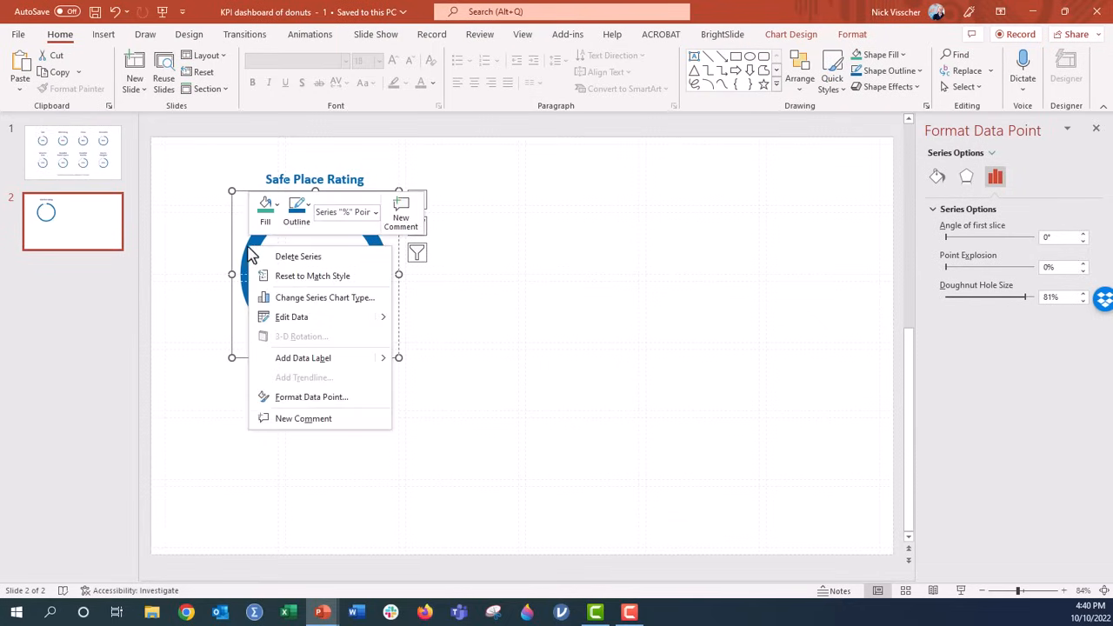
pyautogui.click(261, 357)
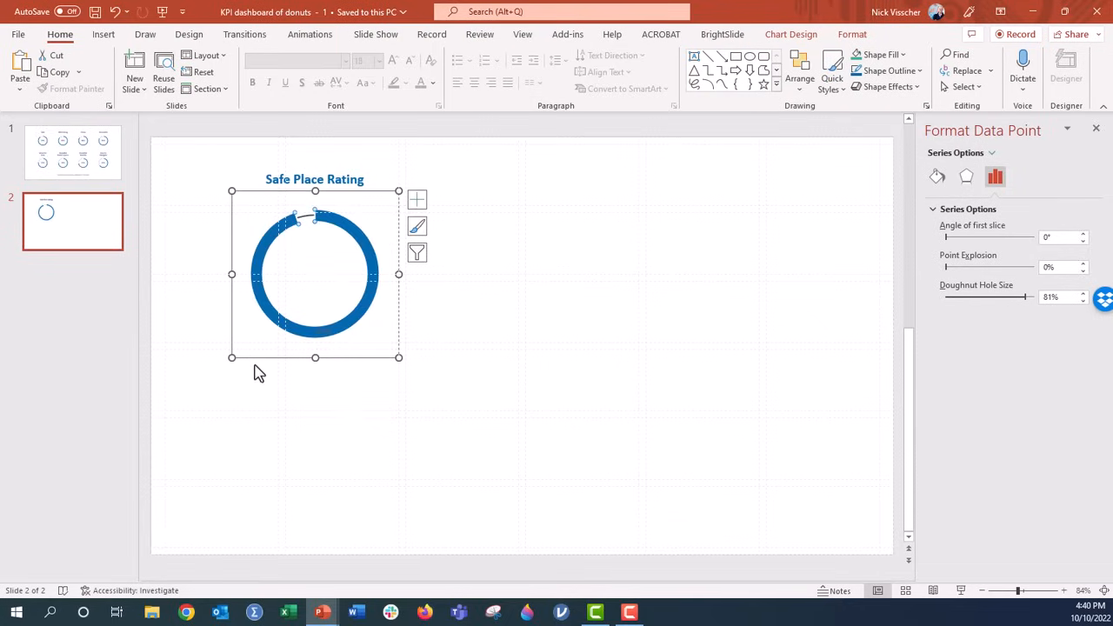
pyautogui.click(325, 330)
pyautogui.click(323, 331)
pyautogui.moveTo(323, 330); pyautogui.dragTo(317, 281)
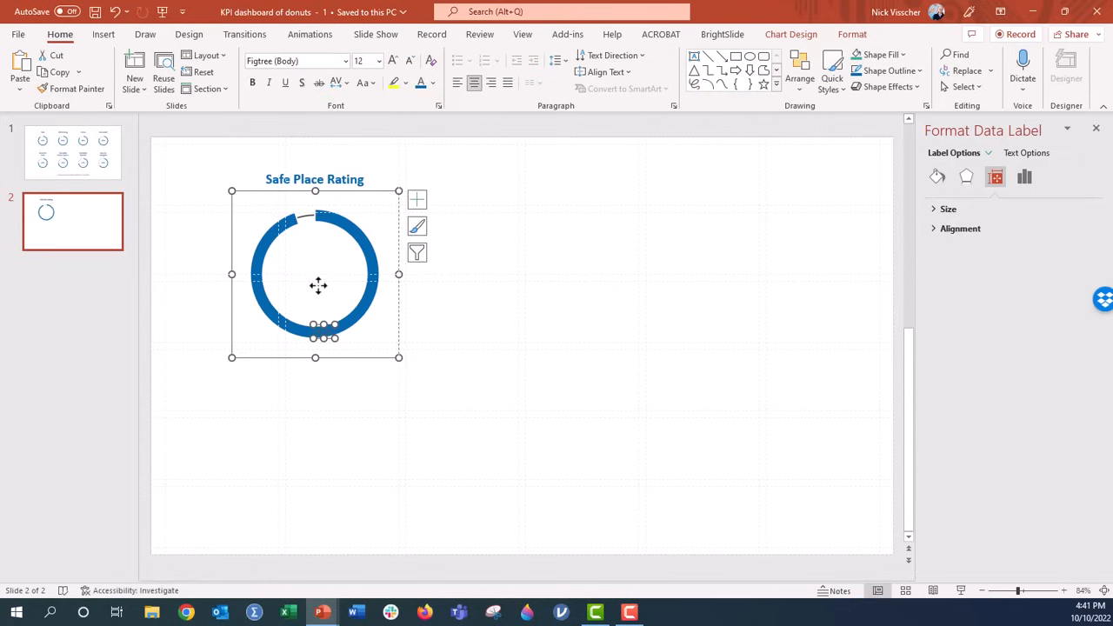
pyautogui.click(287, 452)
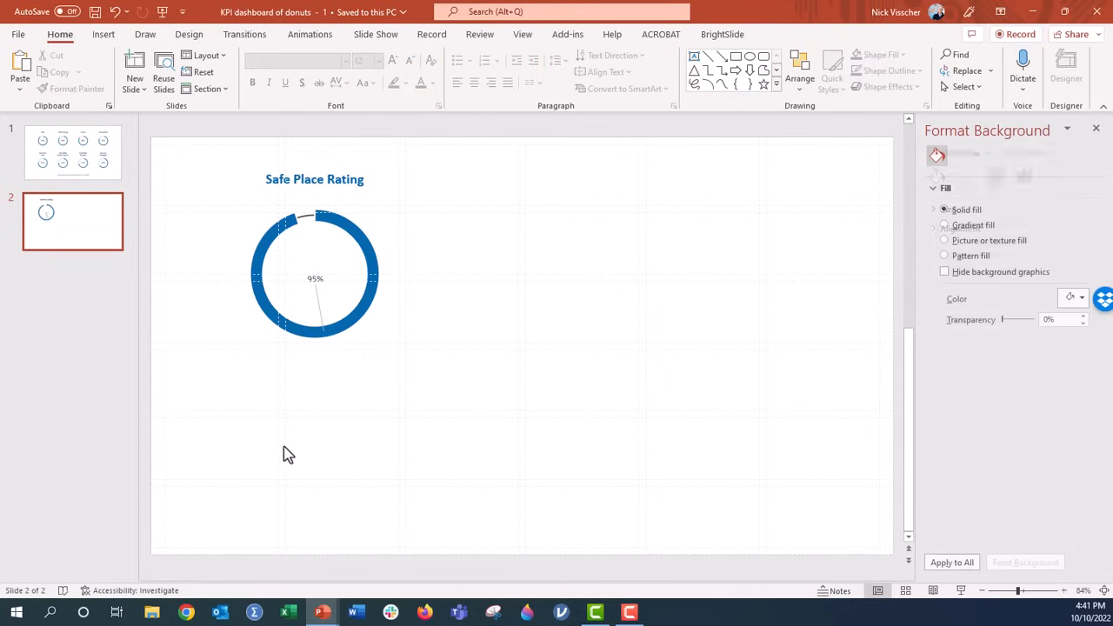
# Step: Format the blue slice's data label as bold blue text with a font size of 35
pyautogui.click(318, 280)
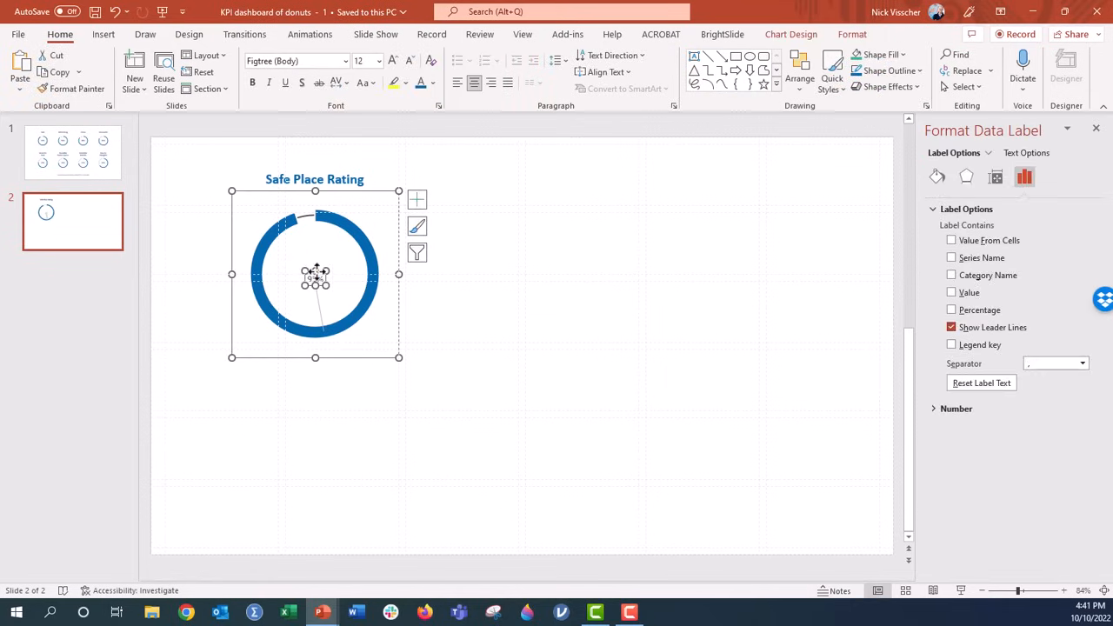
pyautogui.click(313, 276)
pyautogui.click(253, 83)
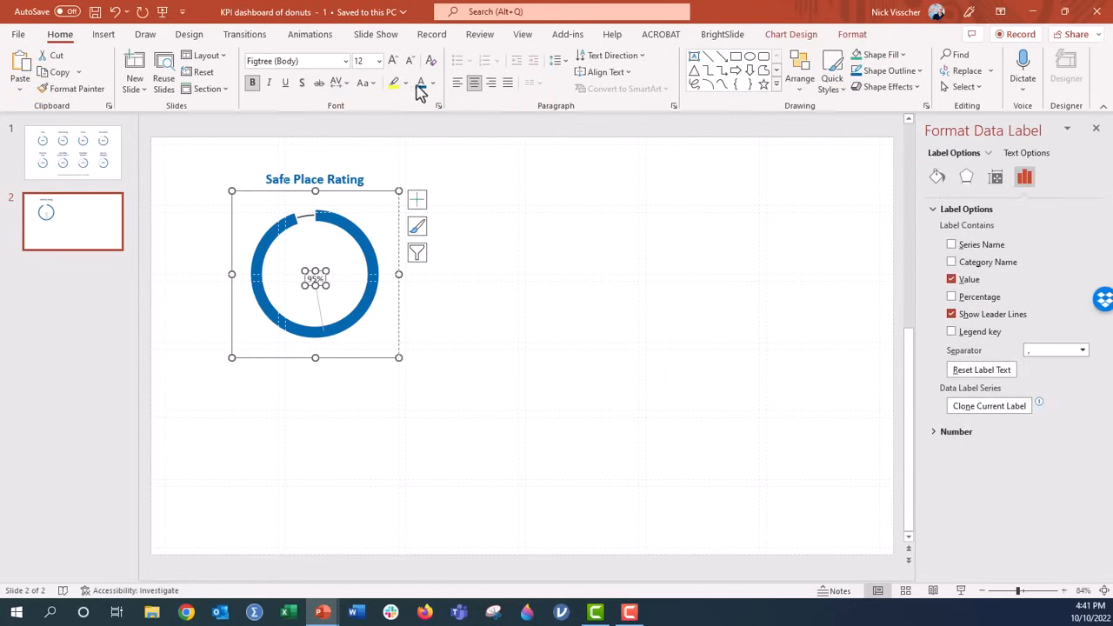
pyautogui.click(398, 63)
pyautogui.click(399, 62)
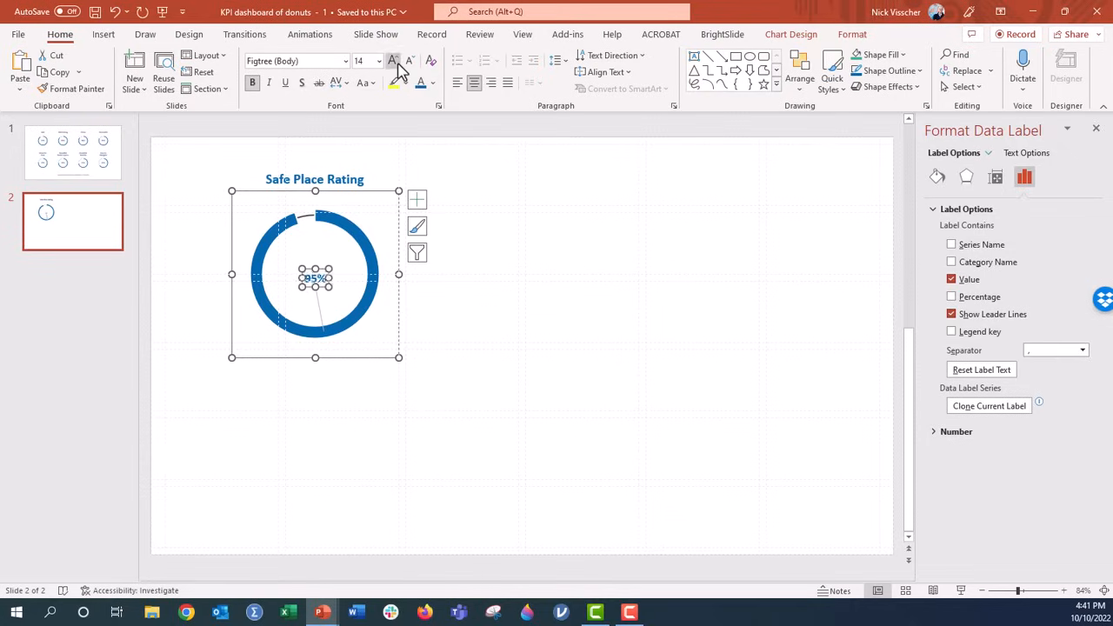
pyautogui.click(398, 62)
pyautogui.click(399, 62)
pyautogui.click(398, 62)
pyautogui.click(398, 62)
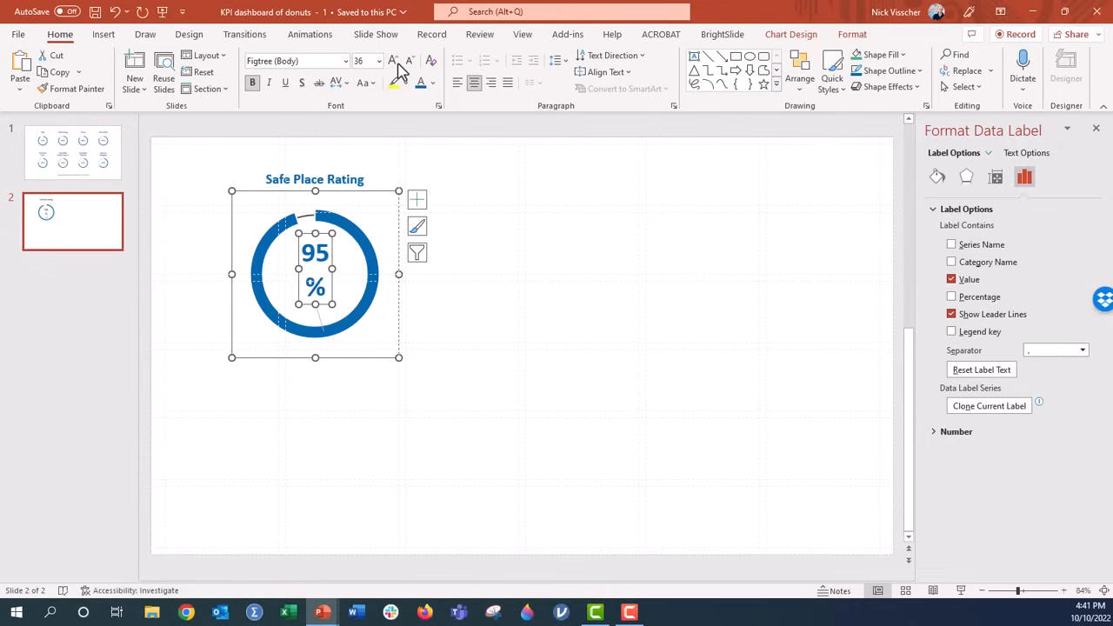
pyautogui.click(366, 63)
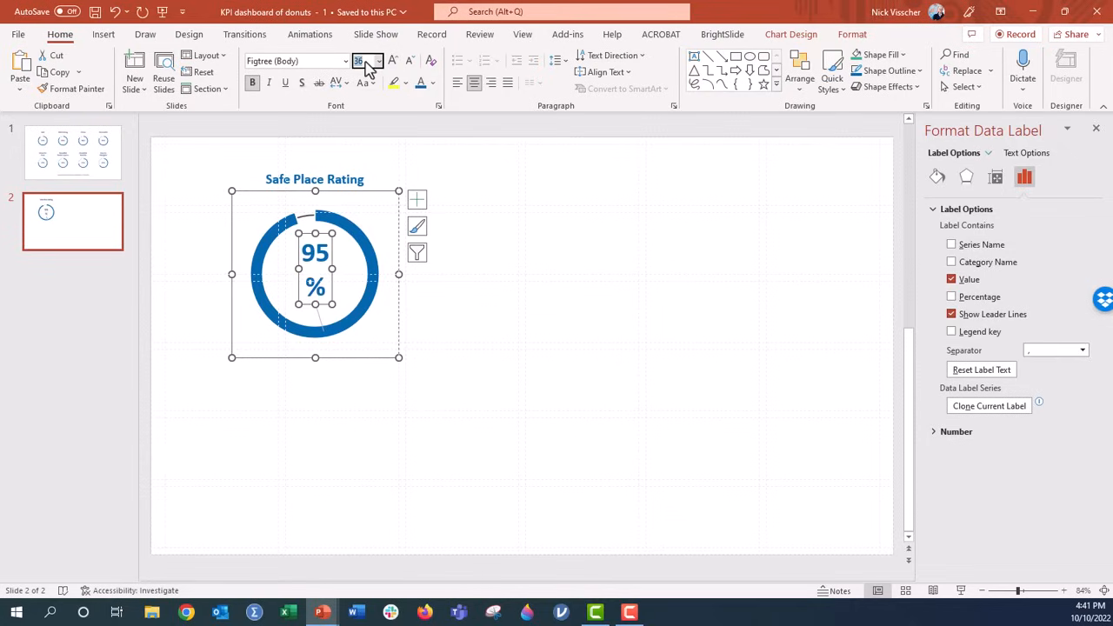
pyautogui.press('Return')
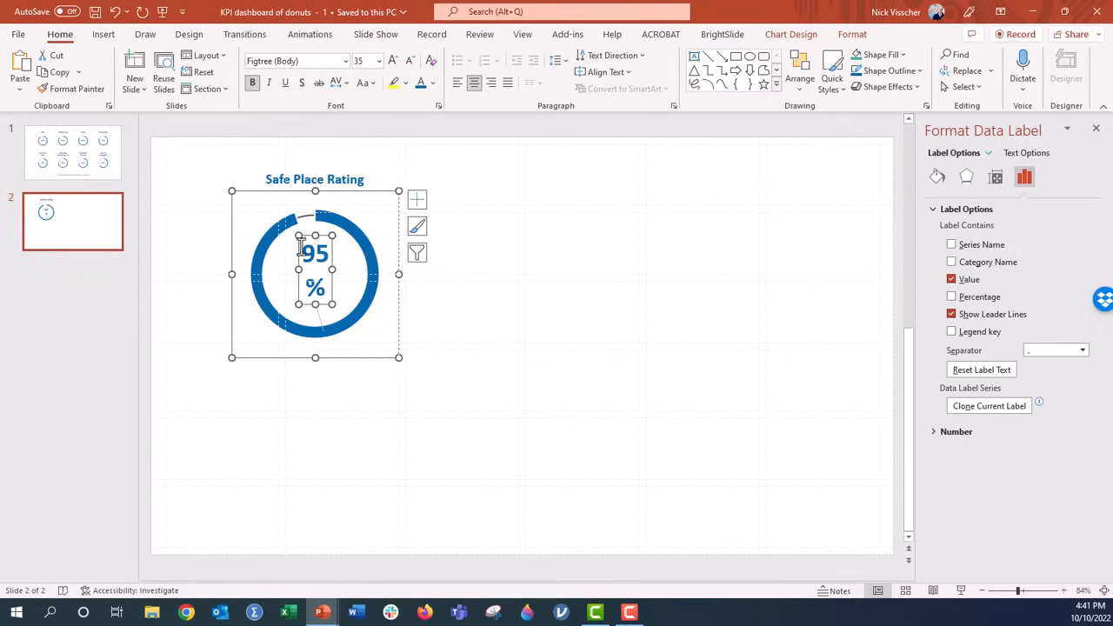
# Step: Turn off text wrapping and leader lines for the blue slice's data label
pyautogui.click(997, 179)
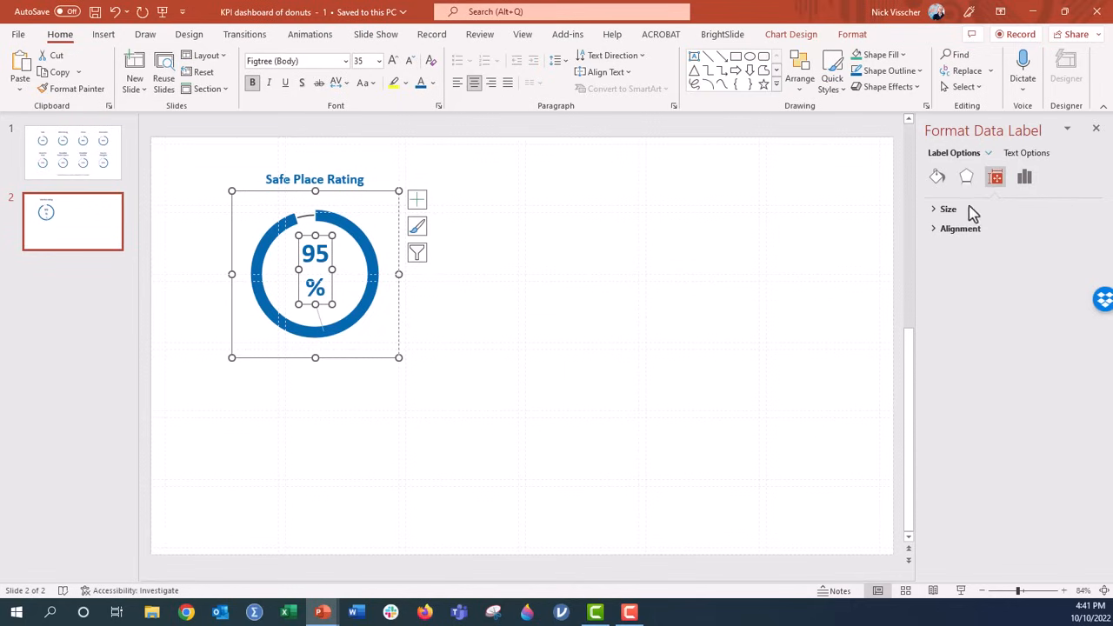
pyautogui.click(935, 231)
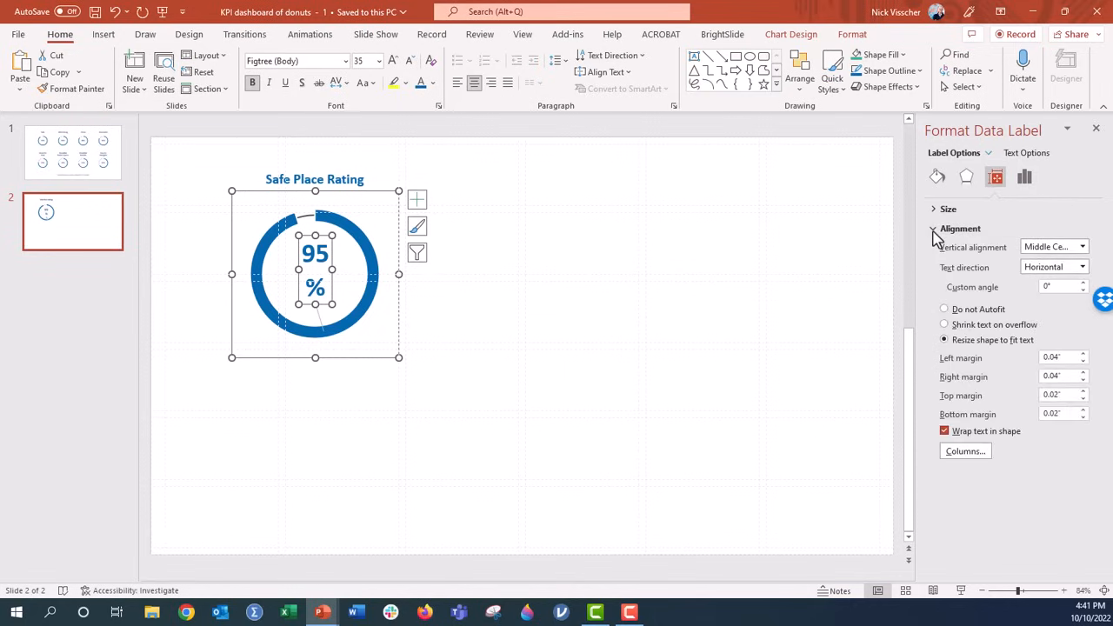
pyautogui.click(945, 432)
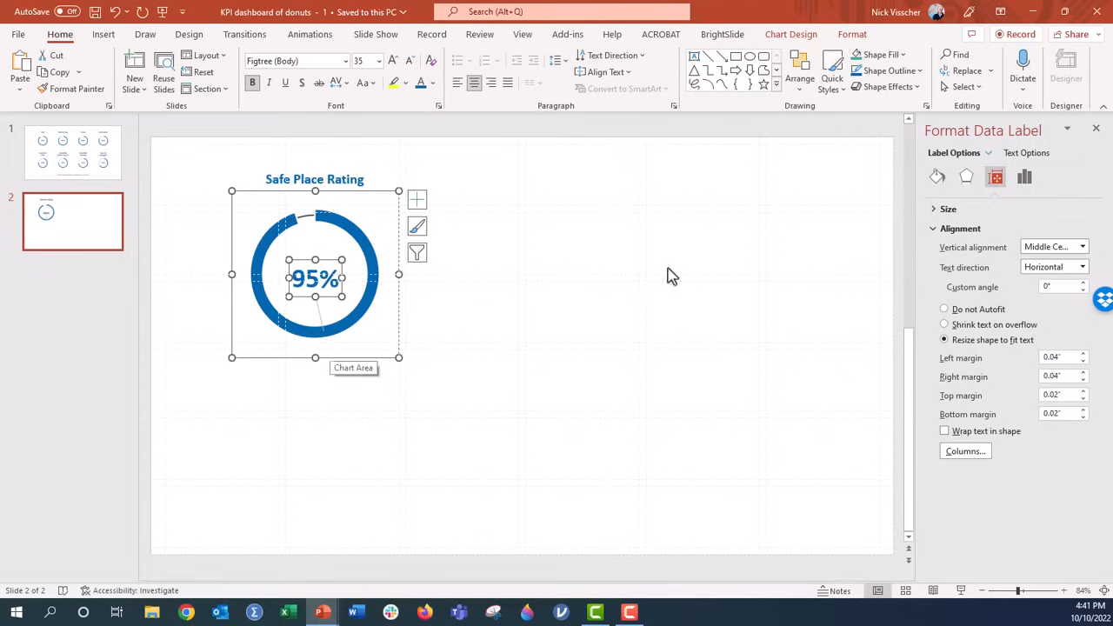
pyautogui.click(1030, 186)
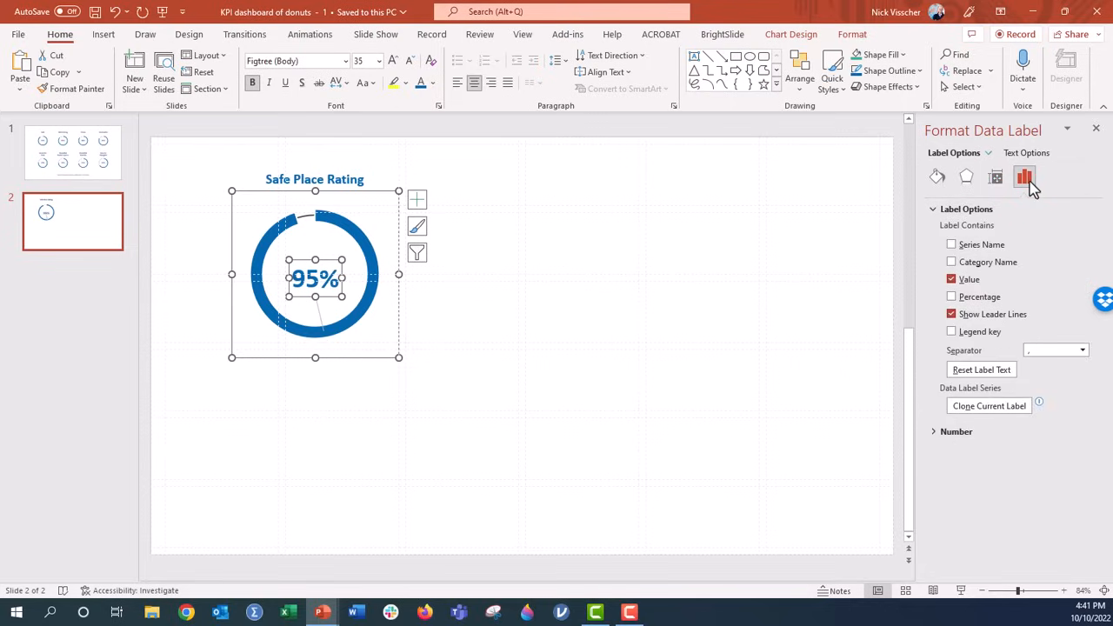
pyautogui.click(1002, 314)
pyautogui.click(433, 480)
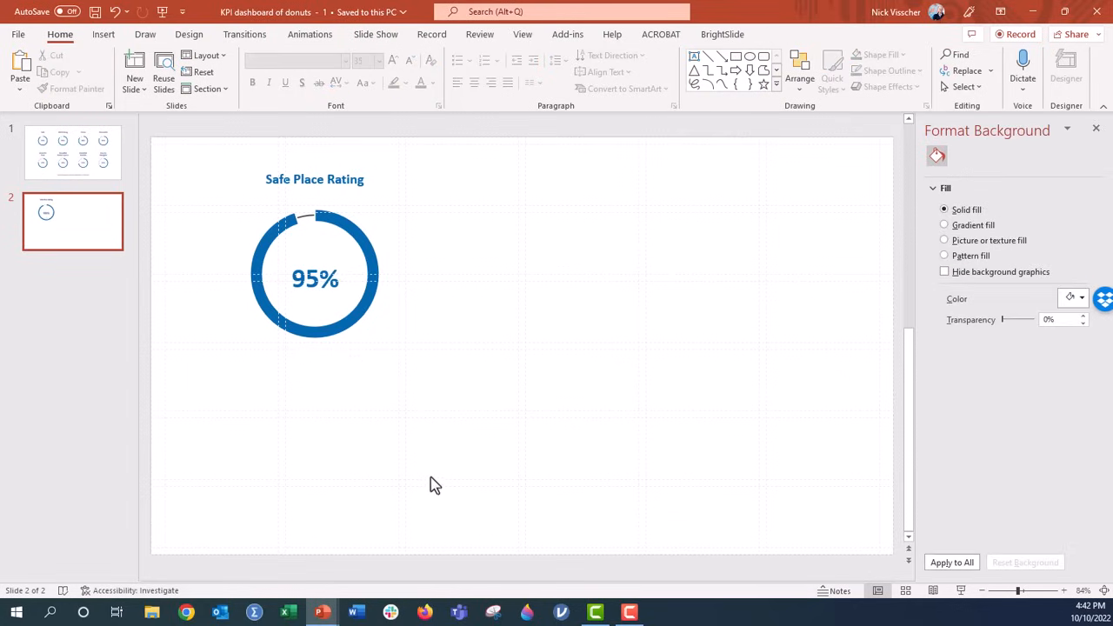
# Step: Nudge the data label slightly upward to center it vertically inside the ring, and leave the label selected
pyautogui.click(311, 282)
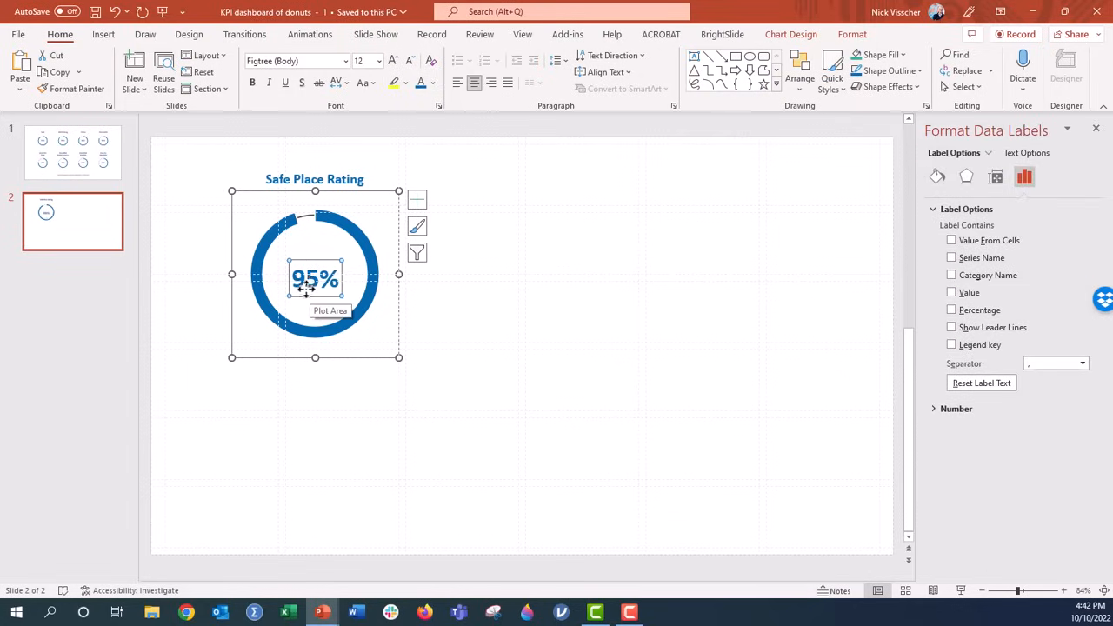
pyautogui.click(302, 296)
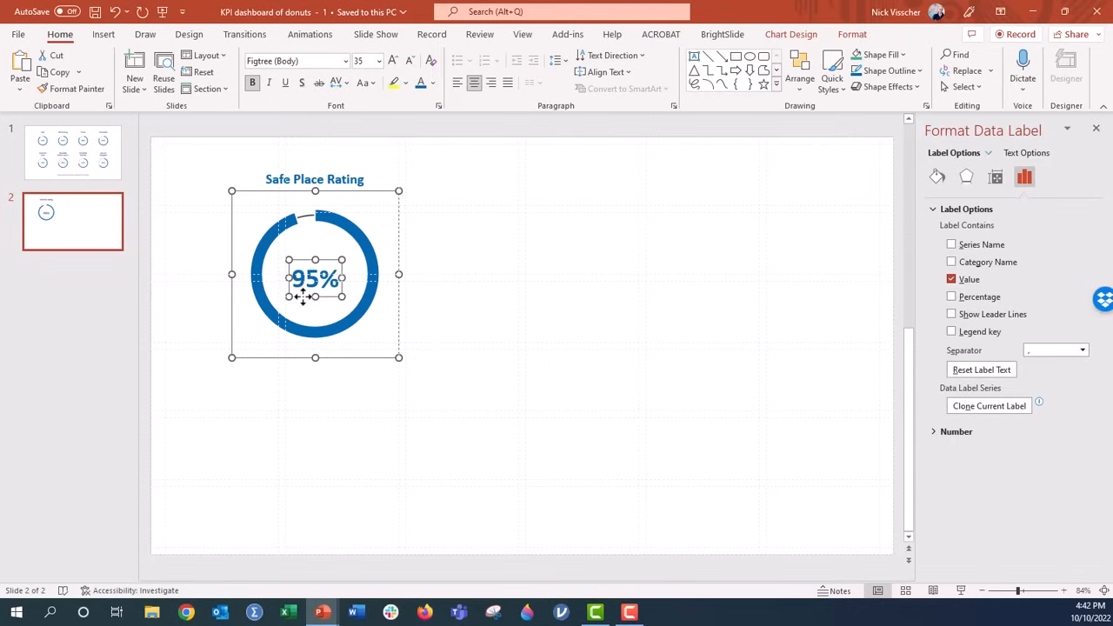
pyautogui.moveTo(303, 297)
pyautogui.mouseDown()
pyautogui.moveTo(303, 249)
pyautogui.moveTo(302, 329)
pyautogui.moveTo(287, 295)
pyautogui.moveTo(294, 271)
pyautogui.moveTo(315, 267)
pyautogui.moveTo(308, 310)
pyautogui.moveTo(281, 298)
pyautogui.moveTo(291, 254)
pyautogui.moveTo(302, 304)
pyautogui.moveTo(303, 264)
pyautogui.moveTo(303, 294)
pyautogui.mouseUp()
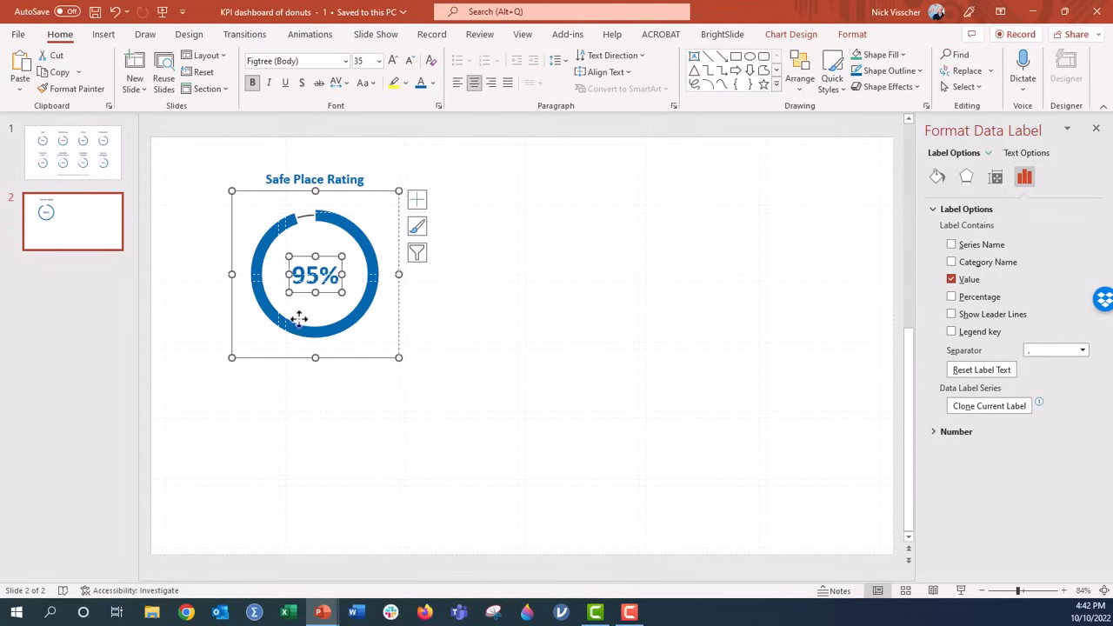
pyautogui.click(280, 434)
pyautogui.click(303, 292)
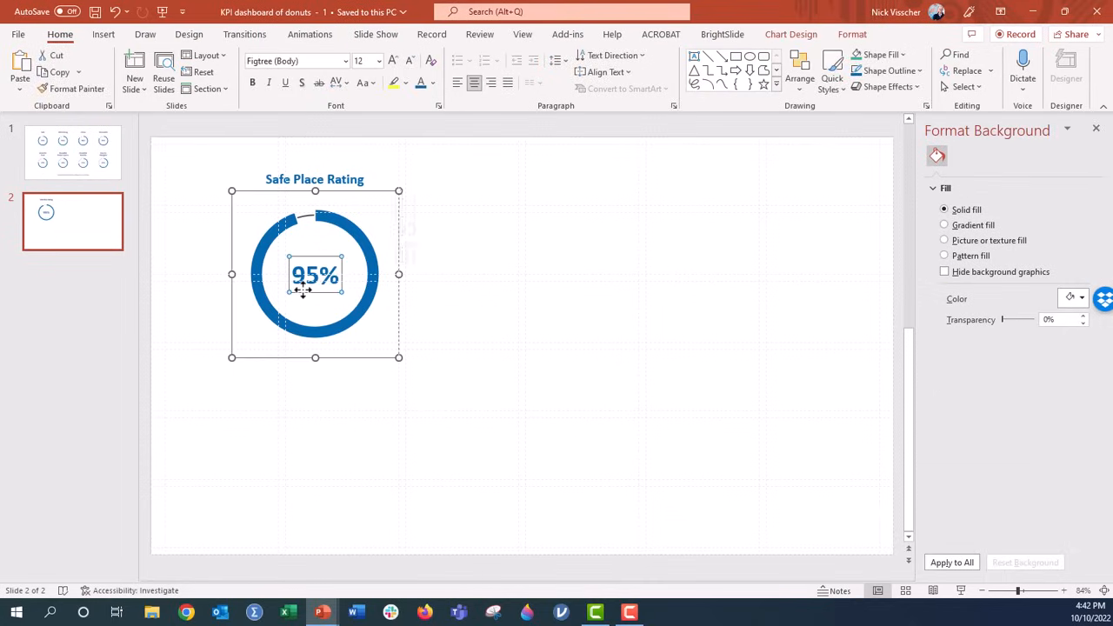
pyautogui.click(303, 294)
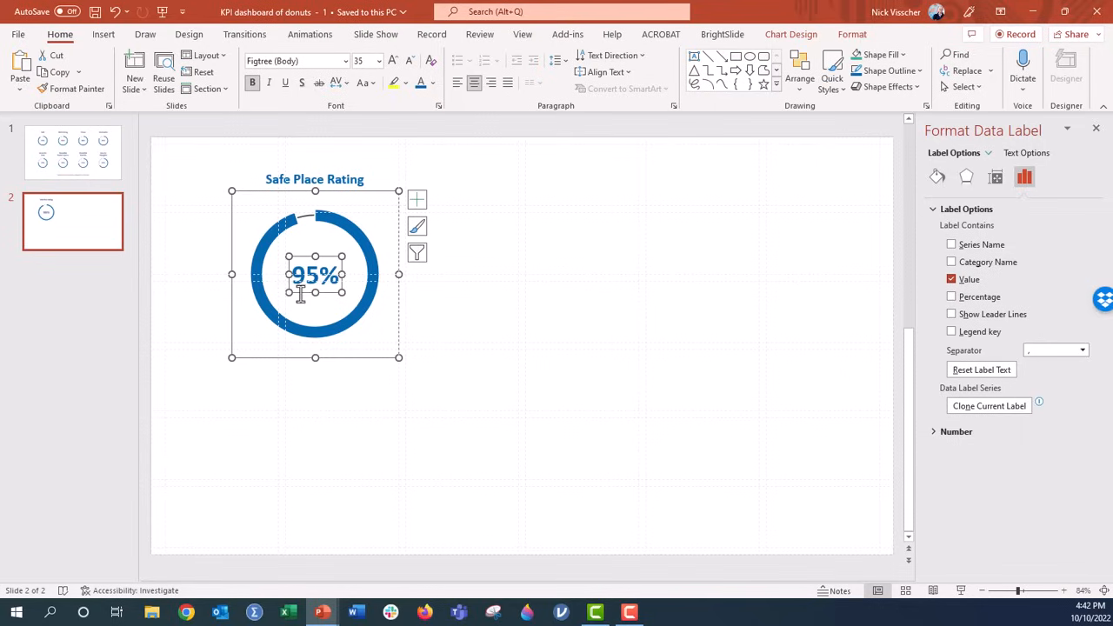
# Step: Increase the font size of the Safe Place Rating title above the donut to 24
pyautogui.click(281, 411)
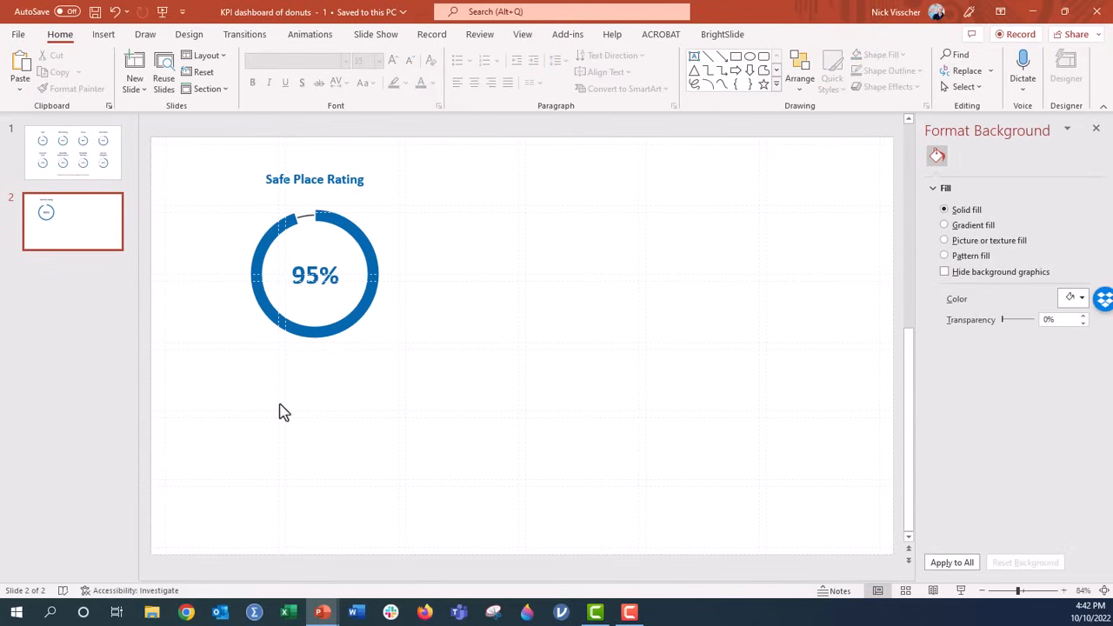
pyautogui.click(273, 180)
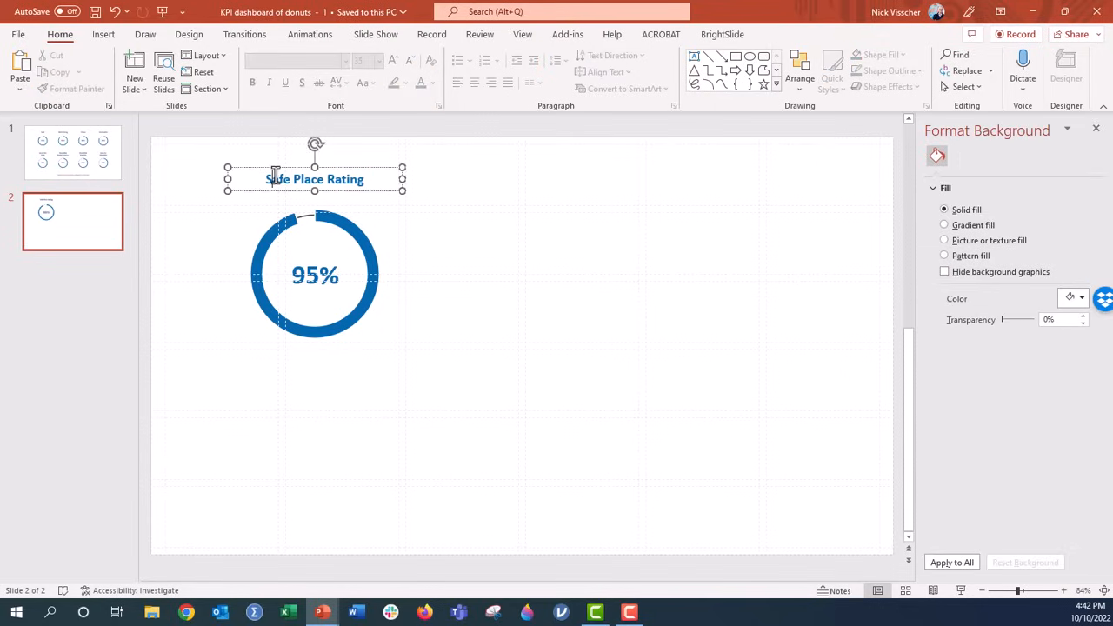
pyautogui.click(275, 190)
pyautogui.click(393, 62)
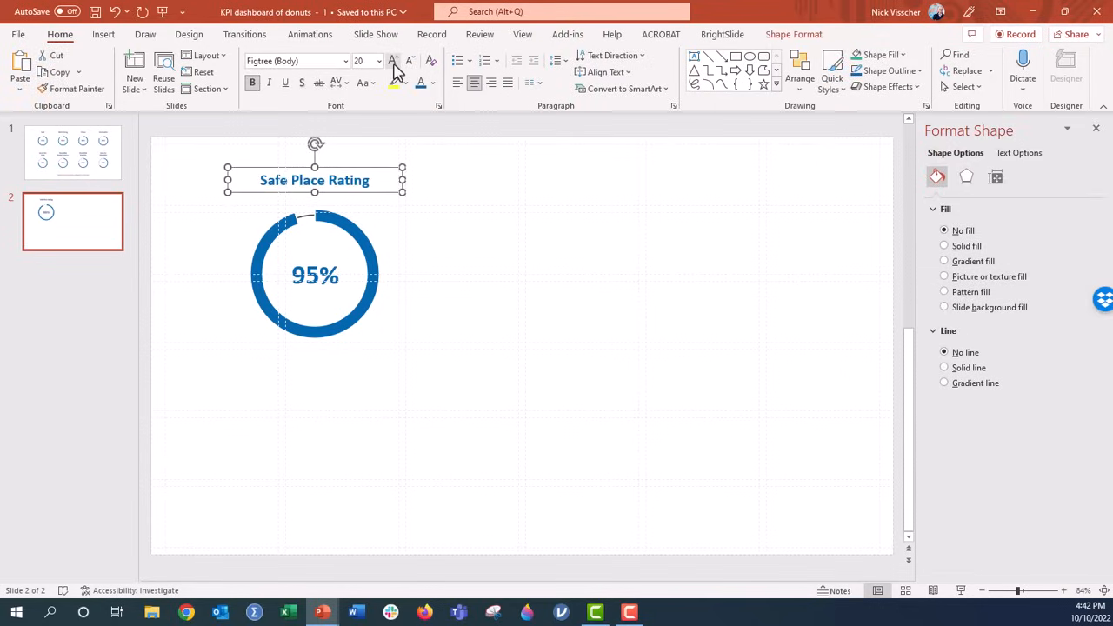
pyautogui.click(393, 63)
pyautogui.click(304, 423)
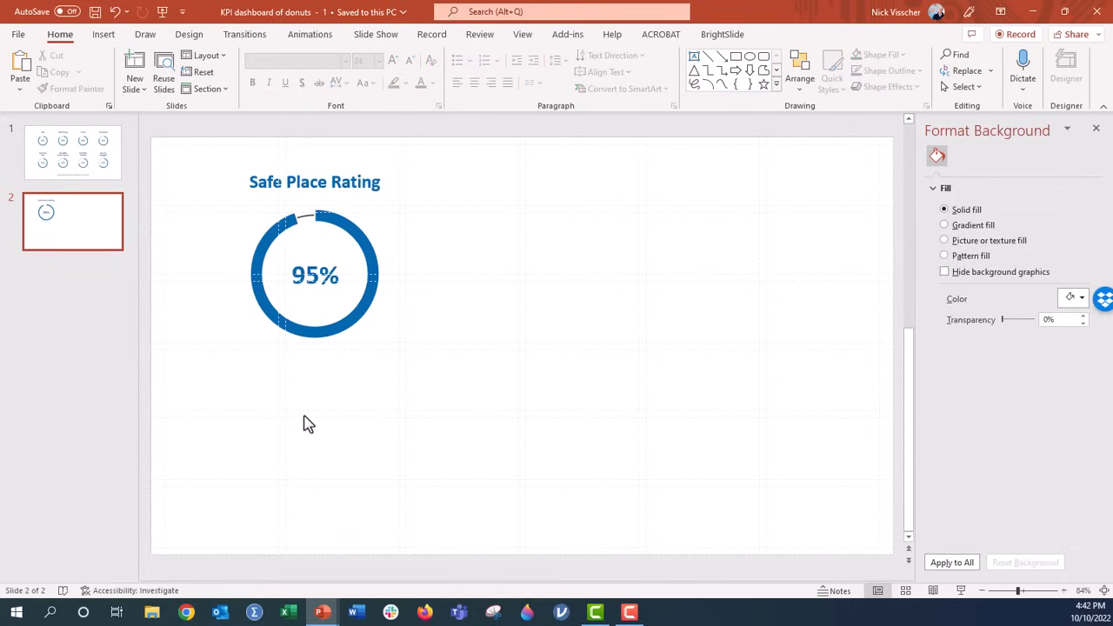
# Step: Group the Safe Place Rating title and its donut chart into a single object
pyautogui.click(316, 176)
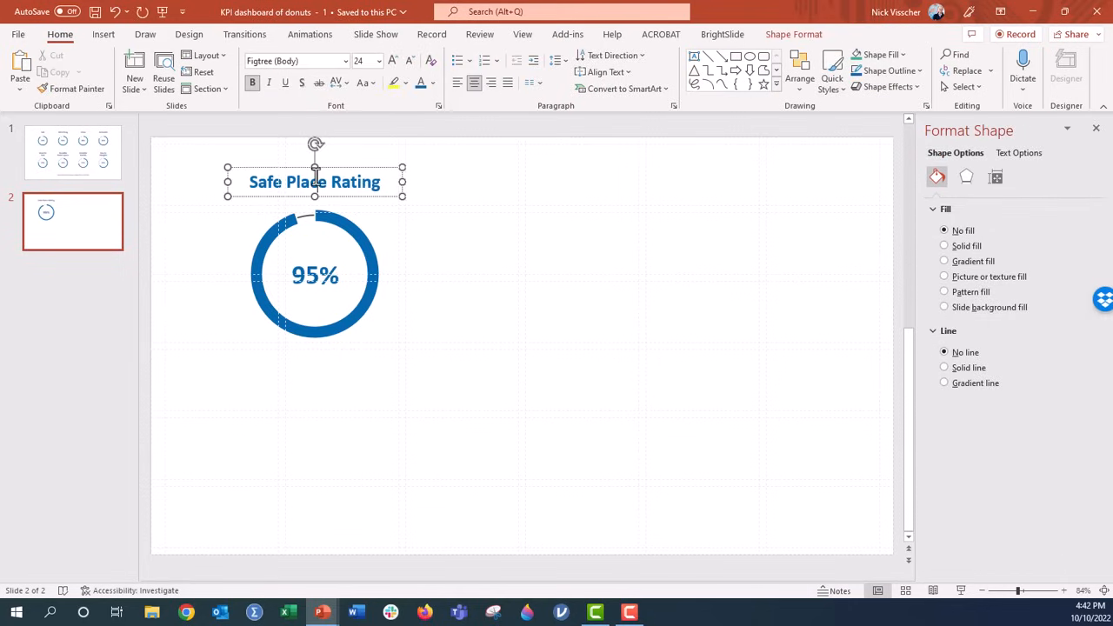
pyautogui.keyDown('shift'); pyautogui.click(271, 236); pyautogui.keyUp('shift')
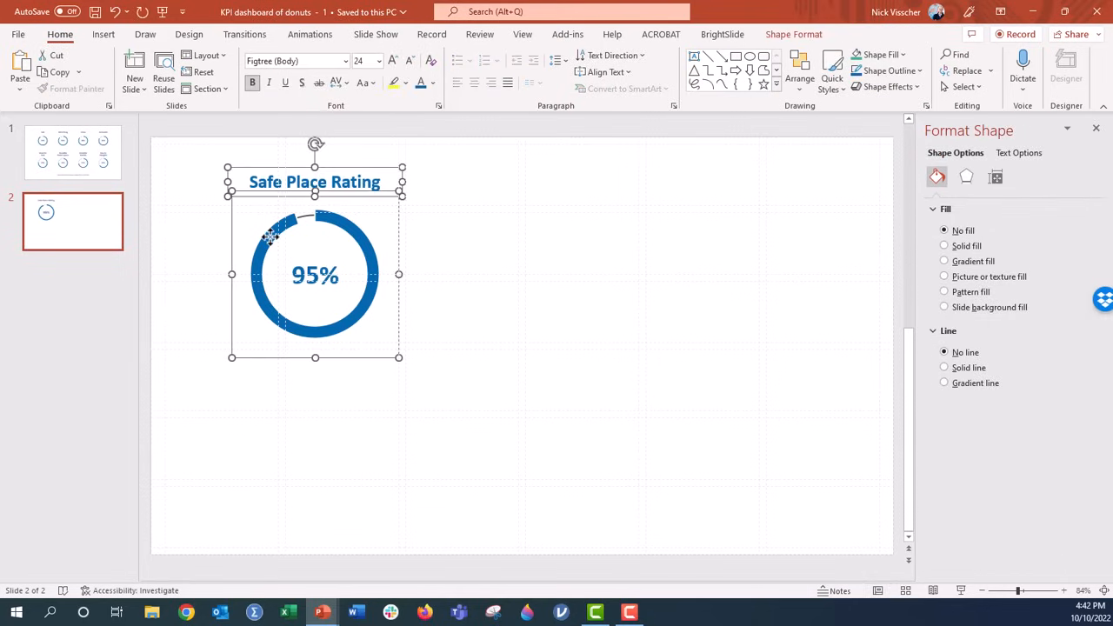
pyautogui.rightClick(270, 237)
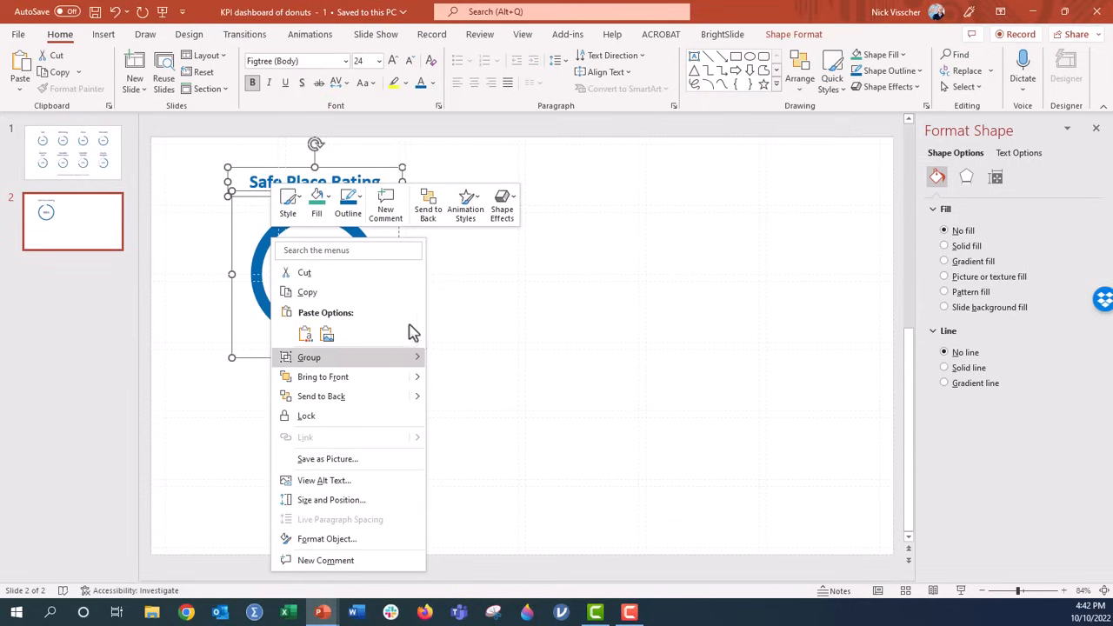
pyautogui.moveTo(412, 357)
pyautogui.click(459, 362)
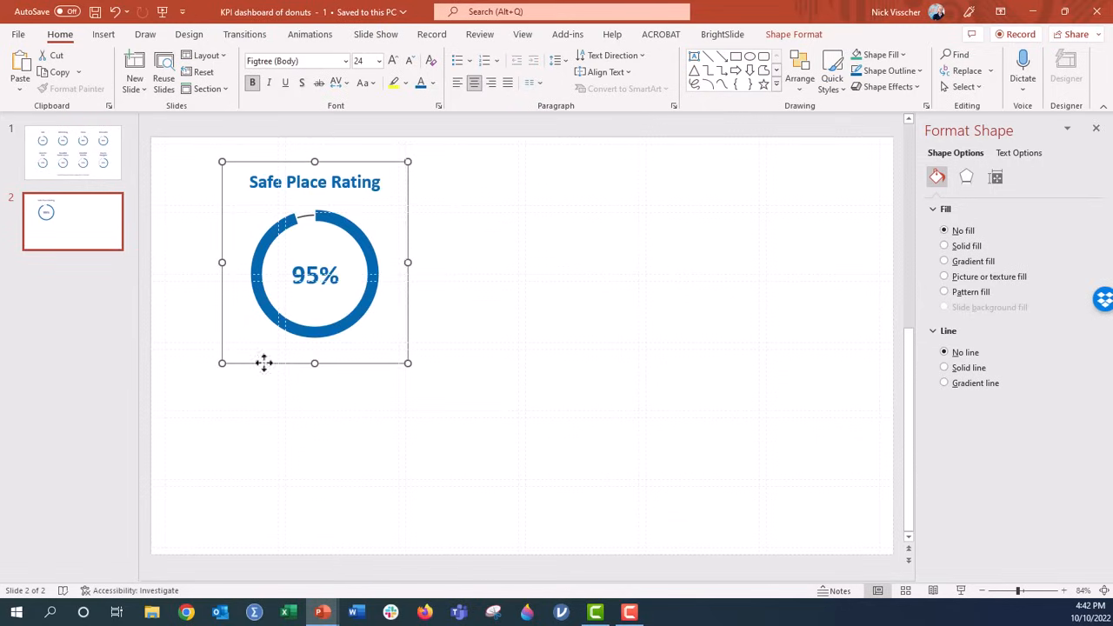
# Step: Duplicate the grouped donut, align the copy beside the original, and turn off leader lines for the copy's data label
pyautogui.hotkey('ctrl', 'd')
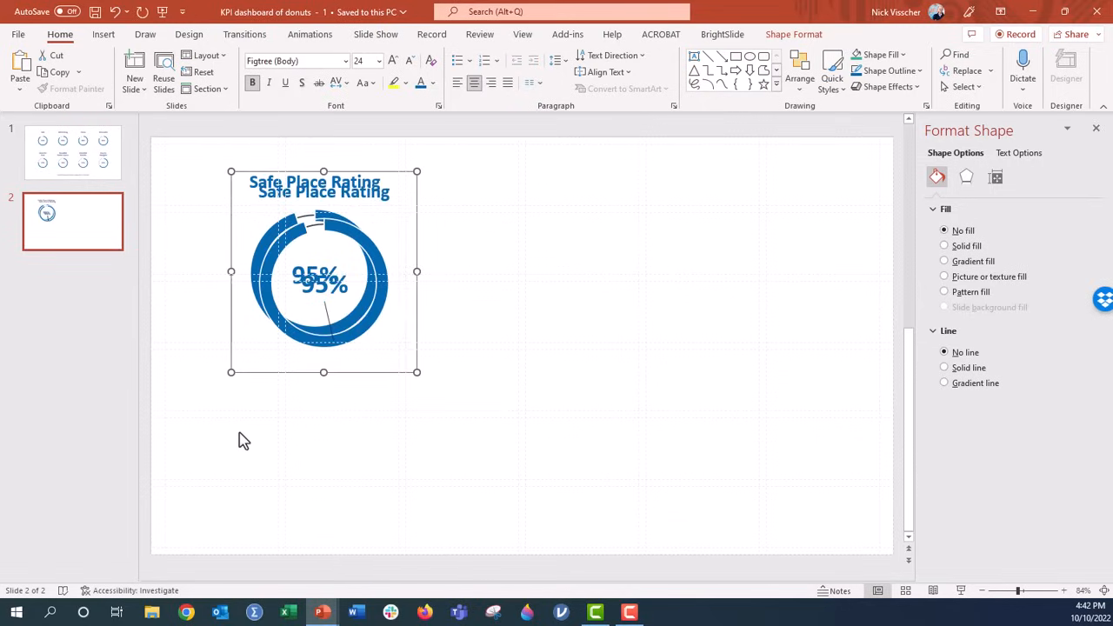
pyautogui.moveTo(248, 375); pyautogui.dragTo(455, 363)
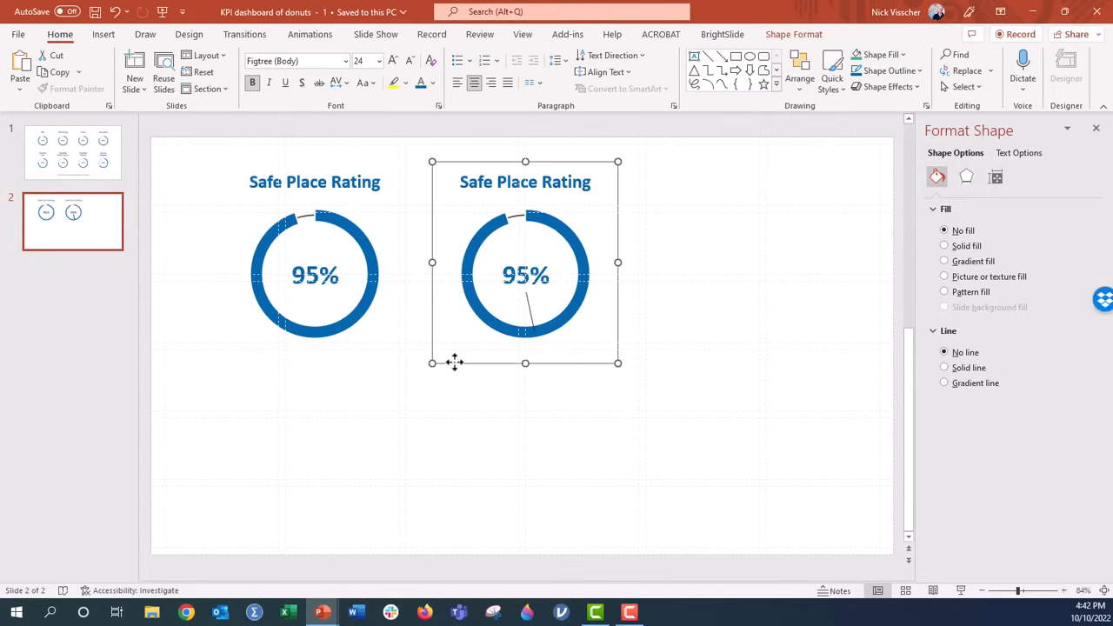
pyautogui.click(524, 273)
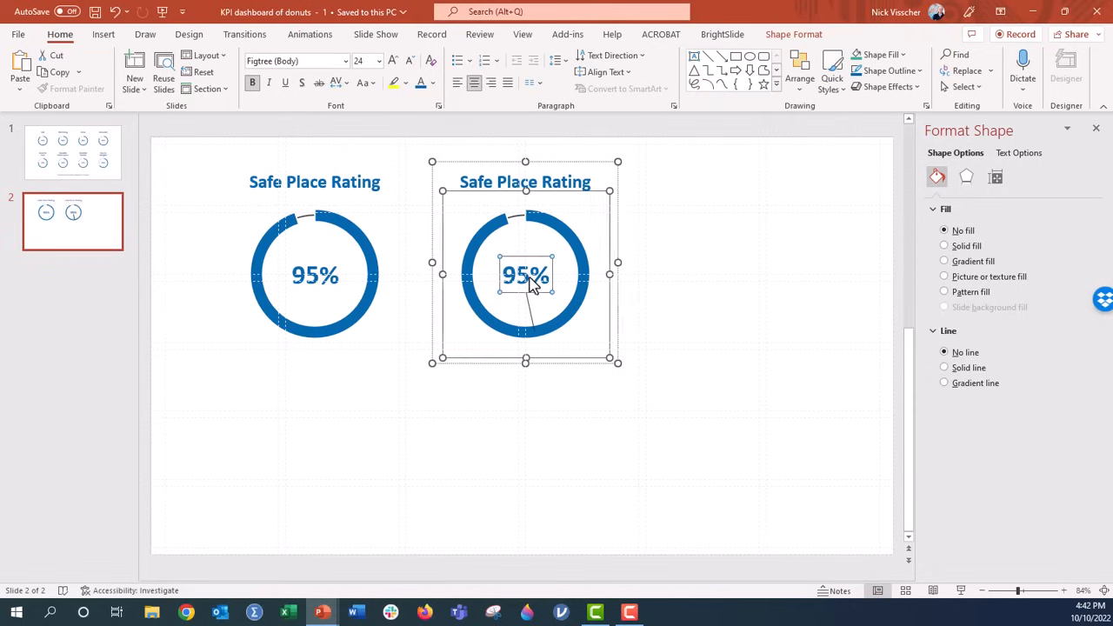
pyautogui.click(528, 258)
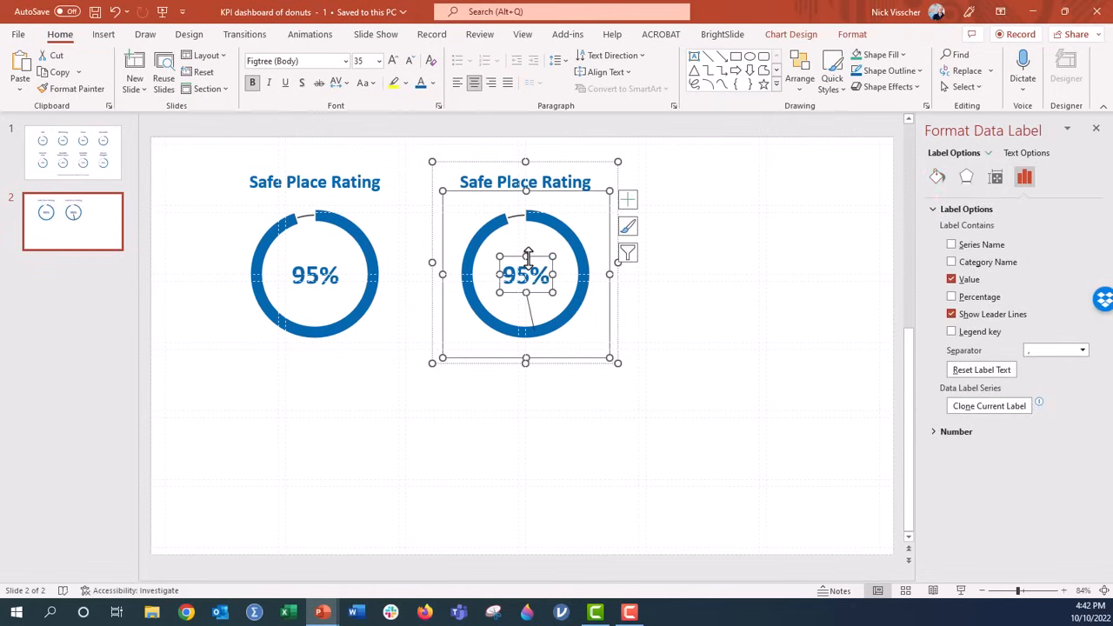
pyautogui.click(992, 315)
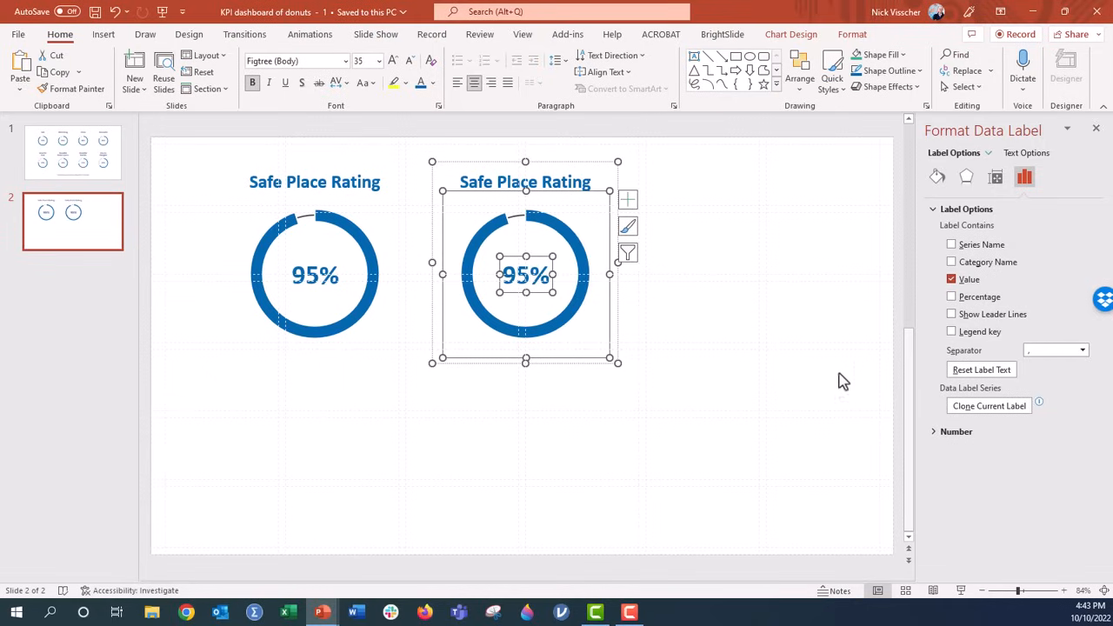
pyautogui.click(619, 447)
# Step: Duplicate the second donut group and place the copy as the third donut, level with the other two in the row
pyautogui.click(570, 300)
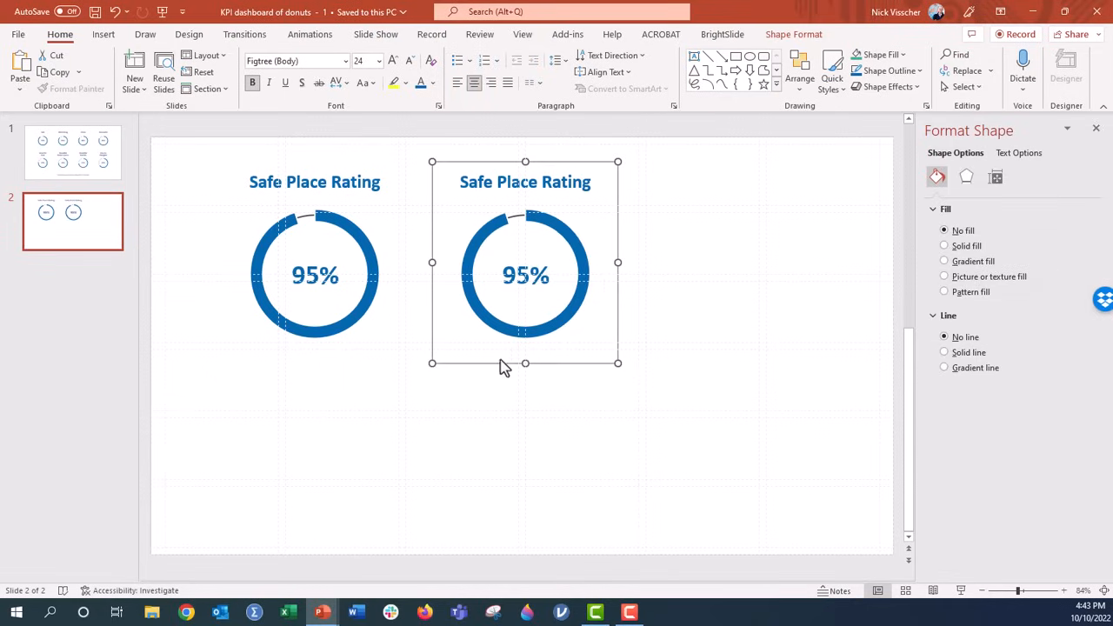
pyautogui.hotkey('ctrl', 'd')
pyautogui.moveTo(484, 371); pyautogui.dragTo(691, 365)
pyautogui.click(609, 431)
# Step: Replace the middle donut's title with "Welcoming Place"
pyautogui.click(532, 181)
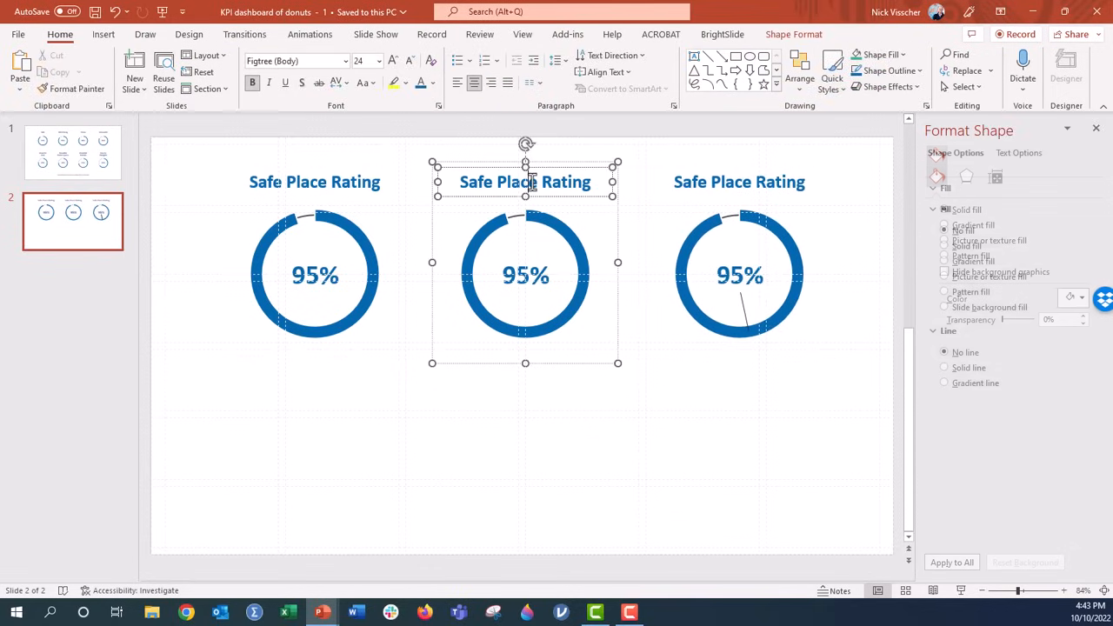
pyautogui.moveTo(462, 182); pyautogui.dragTo(613, 180)
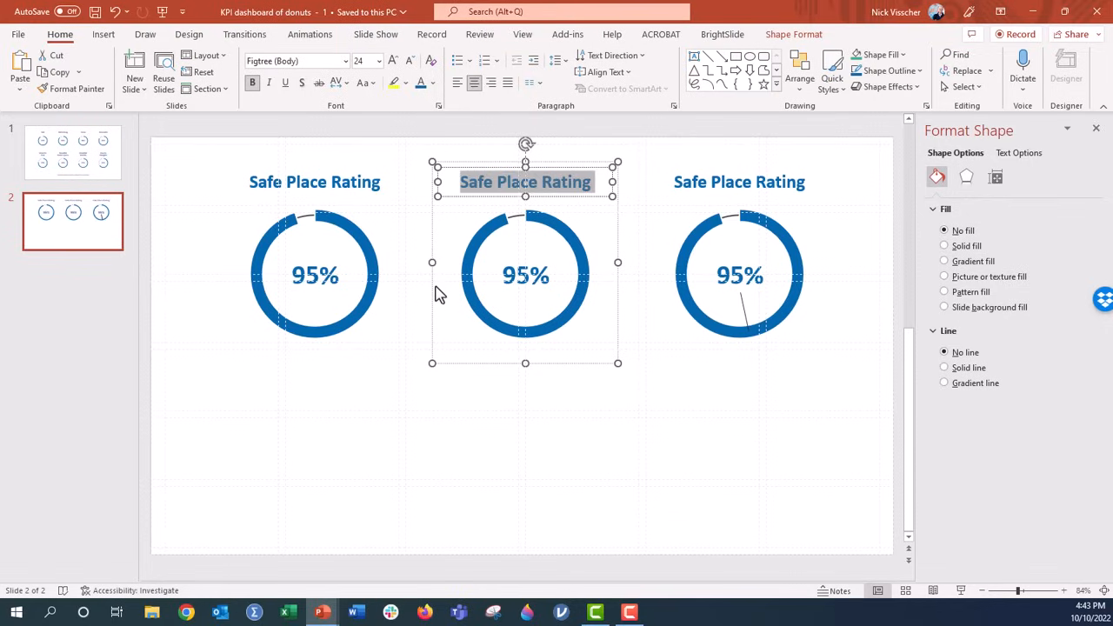
pyautogui.write('Welcoming')
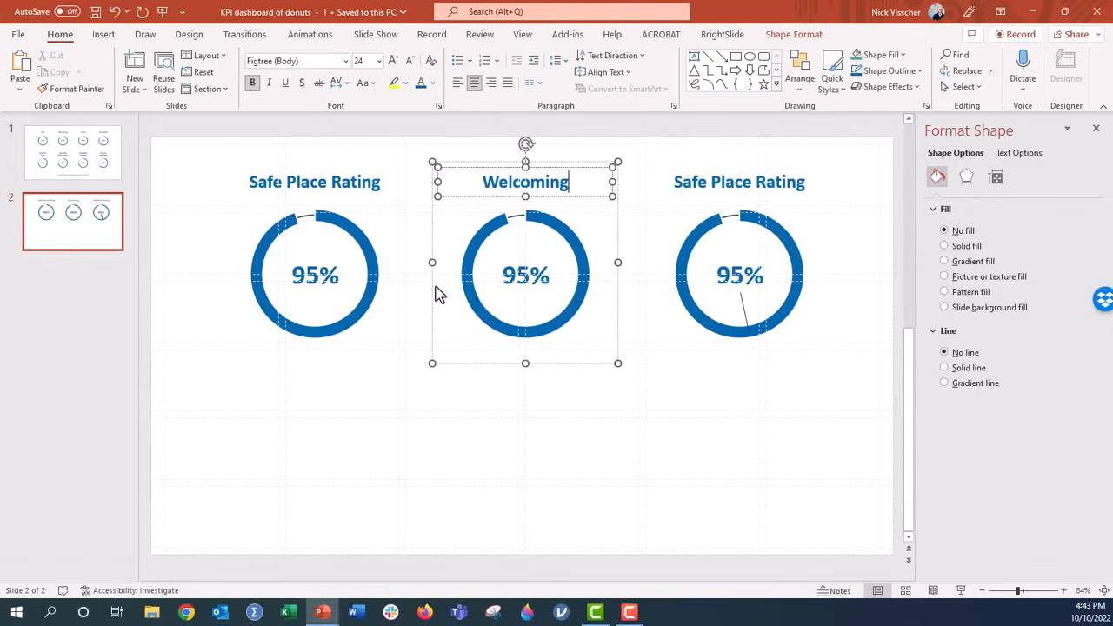
pyautogui.write(' Place')
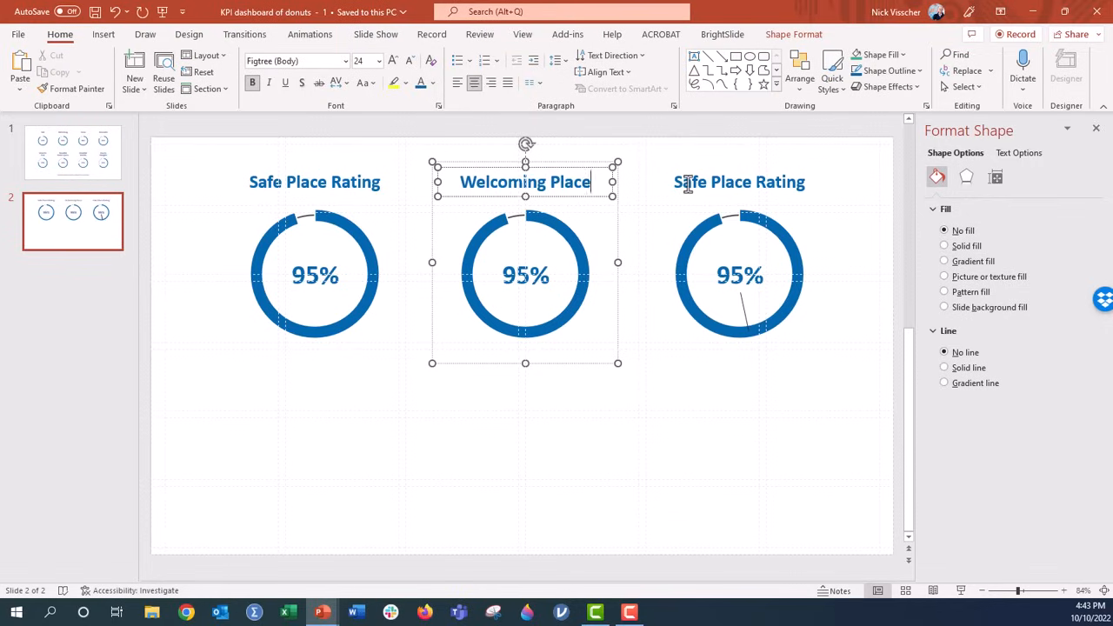
# Step: Change the third donut's title to "Clean Place" and deselect it
pyautogui.click(676, 182)
pyautogui.moveTo(676, 181); pyautogui.dragTo(809, 181)
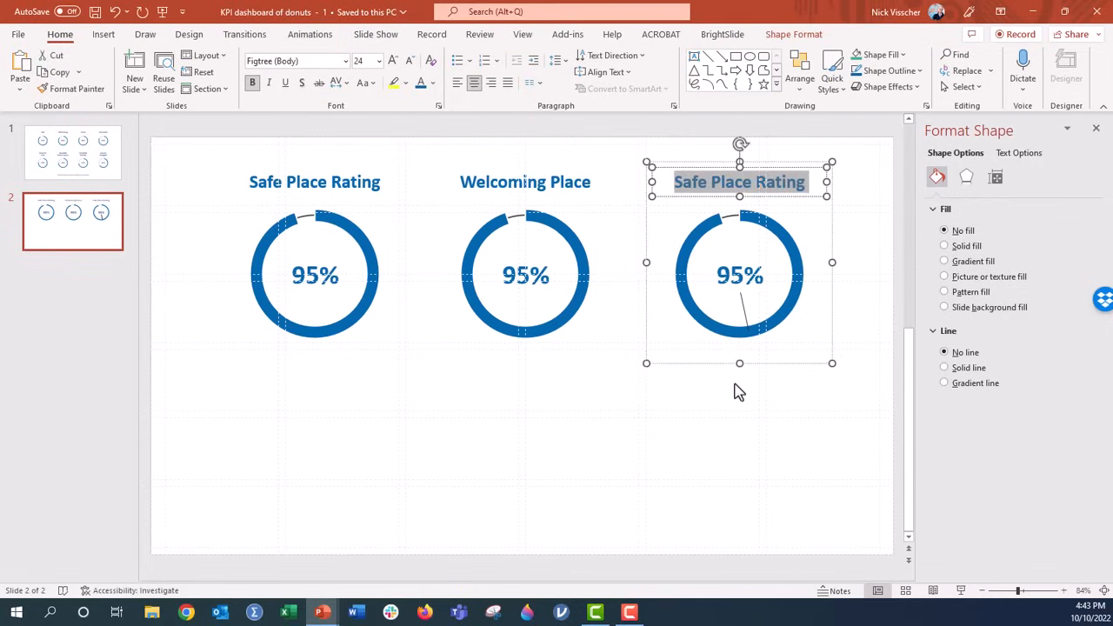
pyautogui.write('Clean Place')
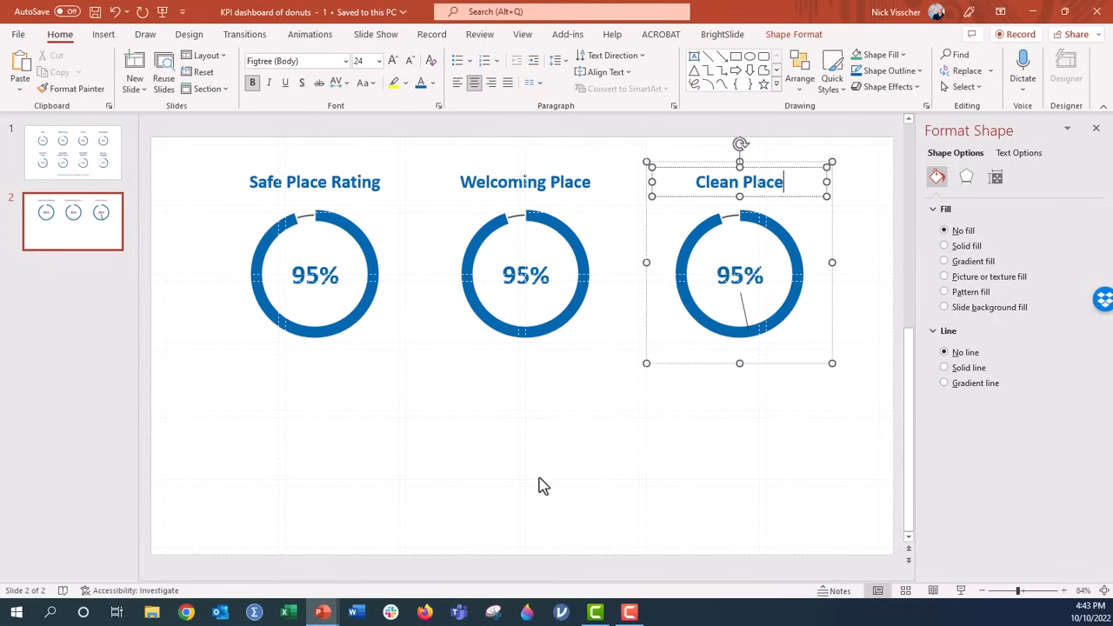
pyautogui.click(540, 485)
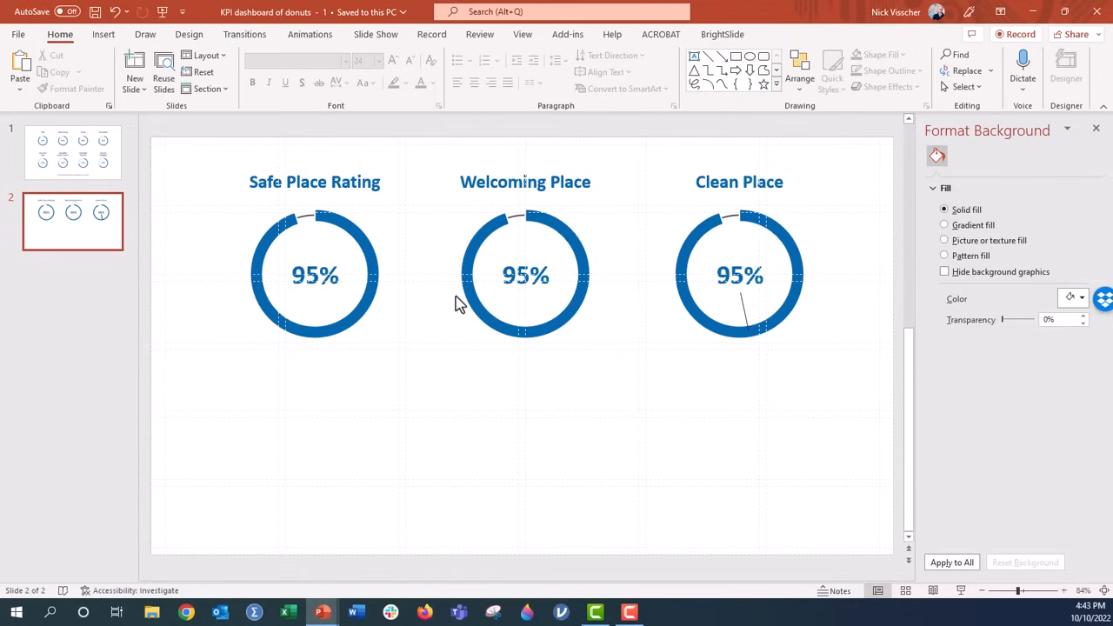
# Step: Select the data series of the Welcoming Place donut inside its group
pyautogui.click(478, 240)
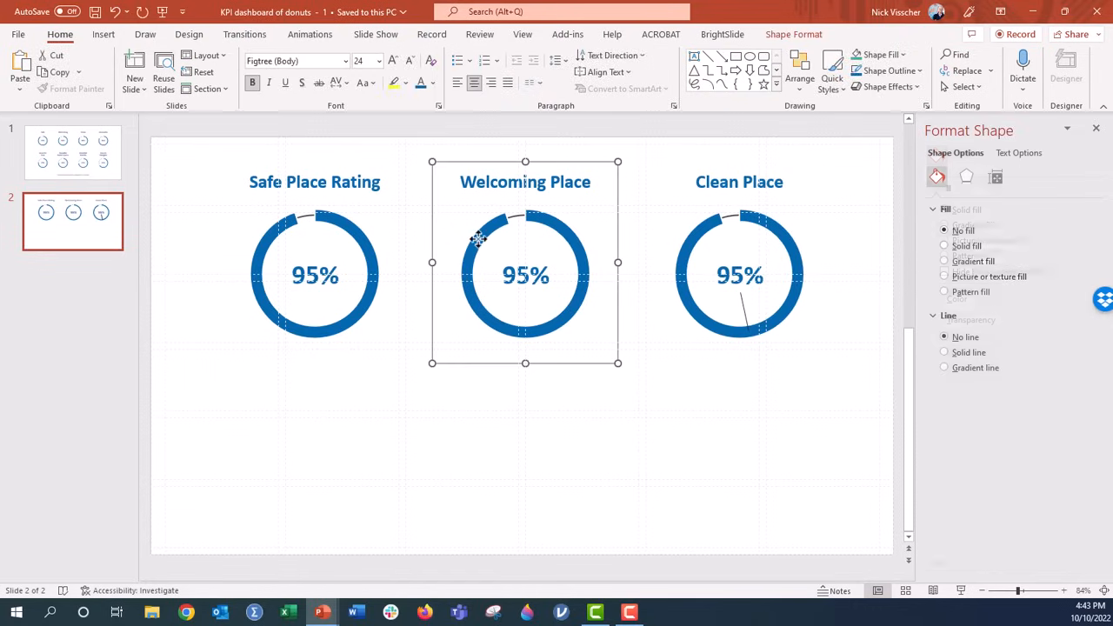
pyautogui.click(478, 240)
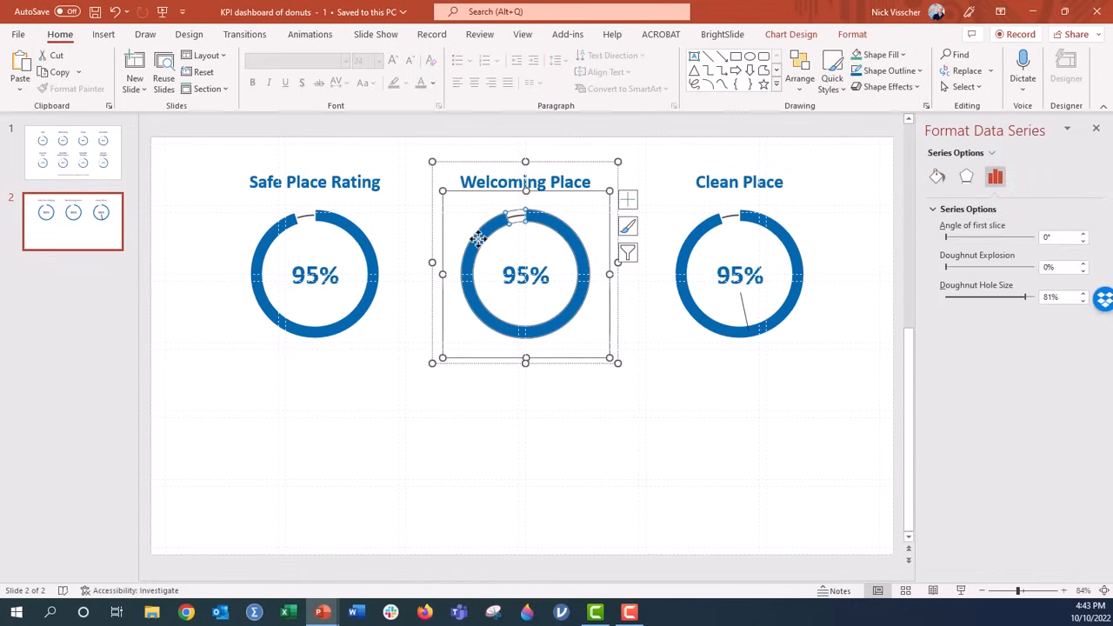